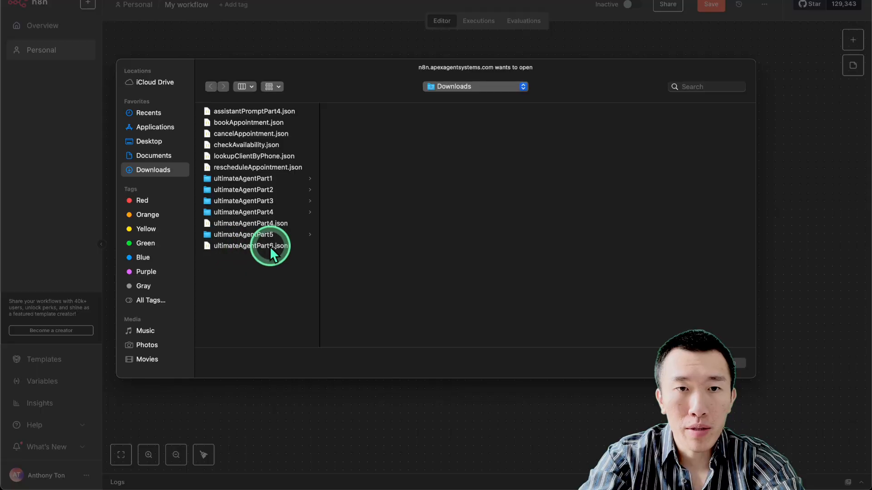
Import the ultimateAgentPart6.json workflow onto the n8n canvas.
double_click(268, 245)
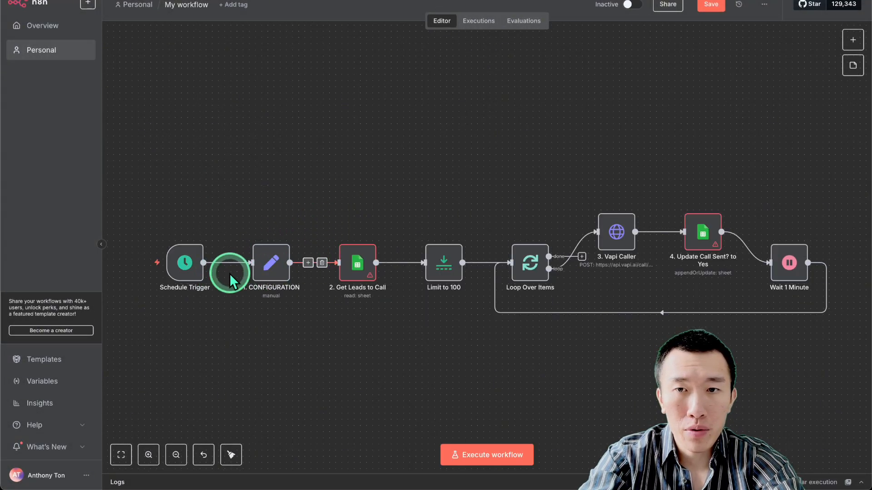
right_click(225, 220)
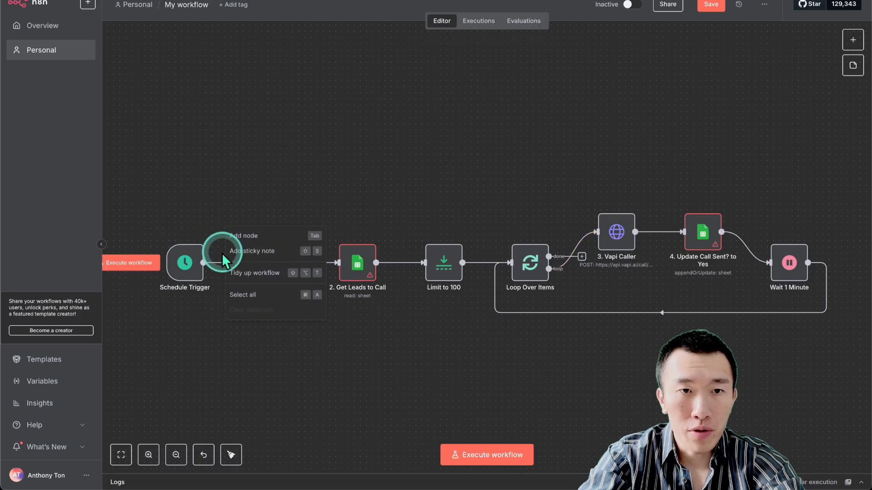
click(187, 267)
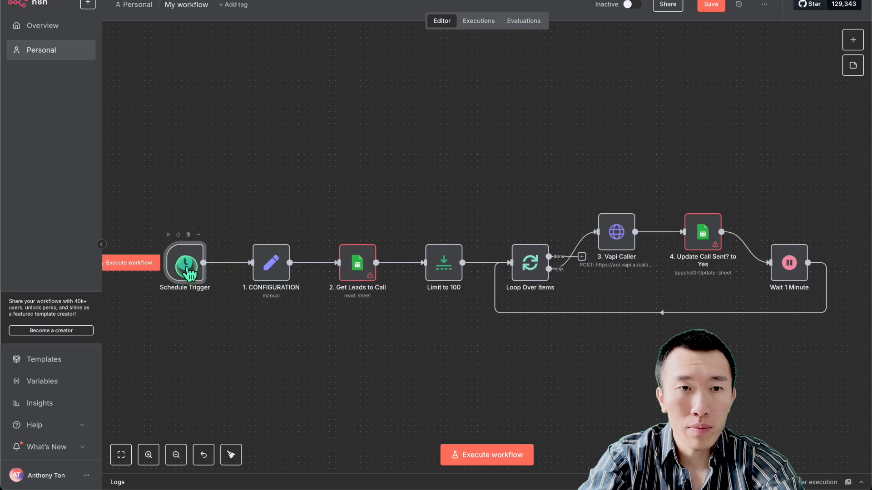
Confirm the Schedule Trigger fires every day at 11am, leaving the hour unchanged.
double_click(187, 269)
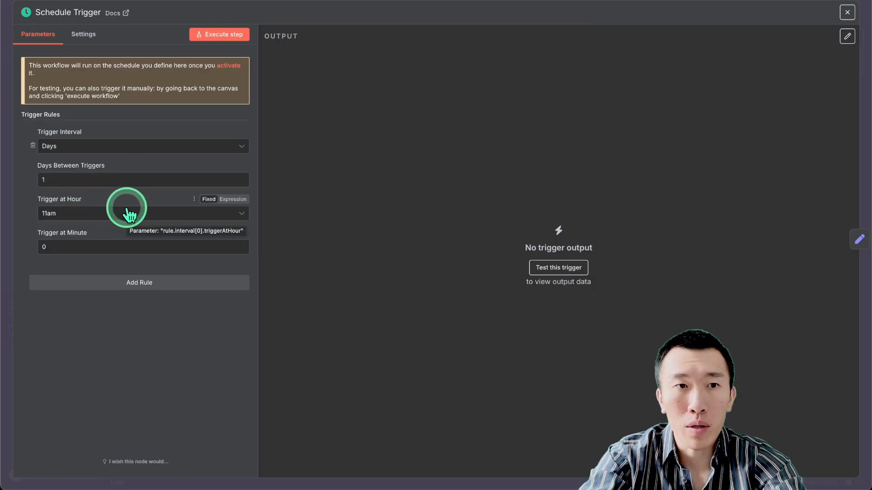
click(101, 216)
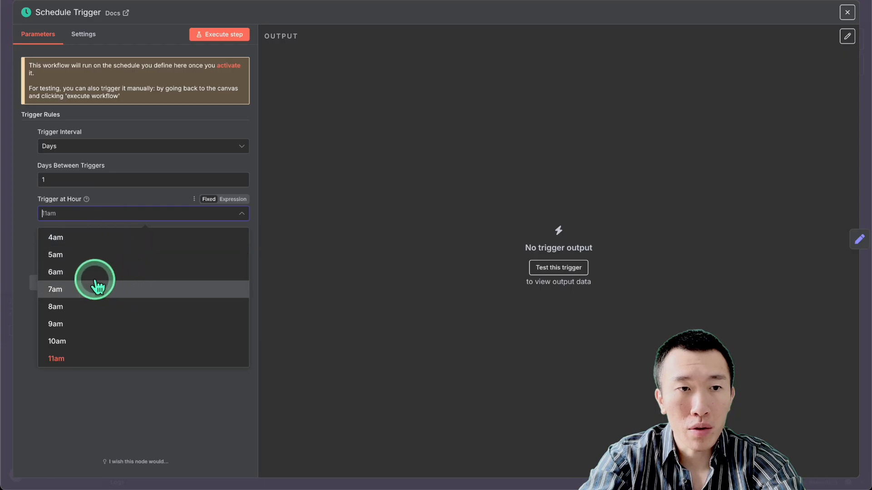
scroll(114, 359, down, 3)
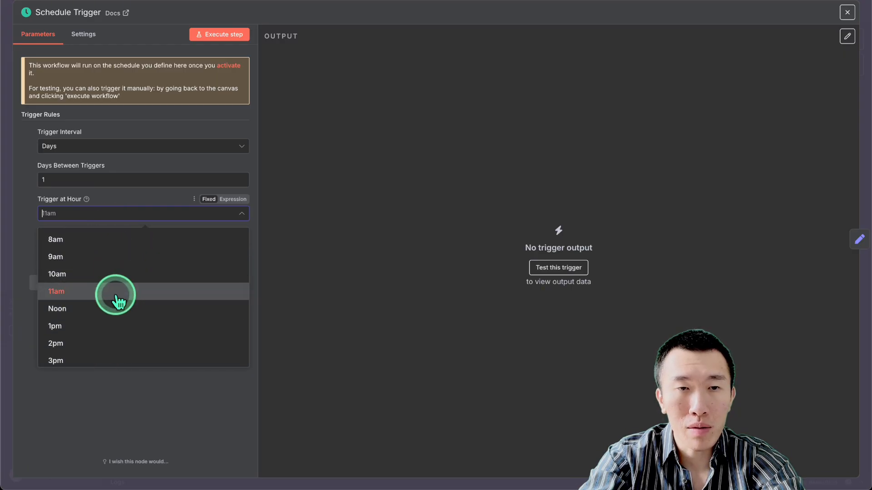
scroll(111, 301, down, 5)
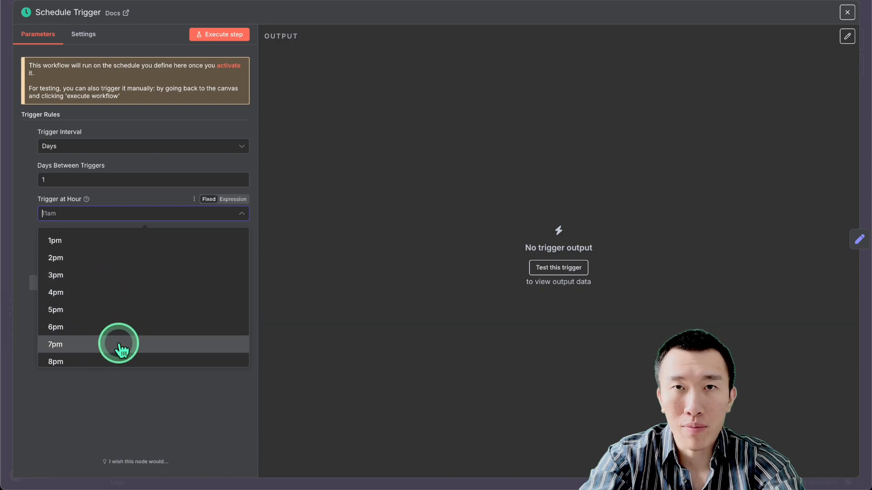
click(340, 236)
click(481, 6)
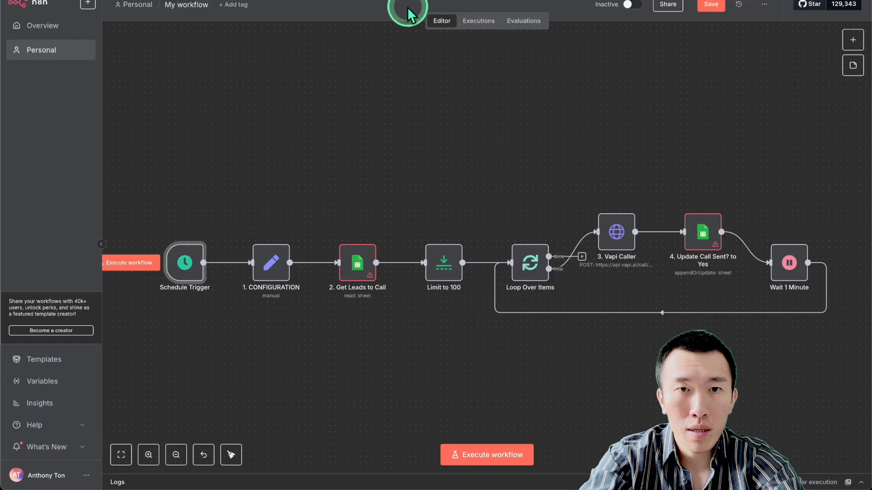
double_click(274, 270)
click(452, 158)
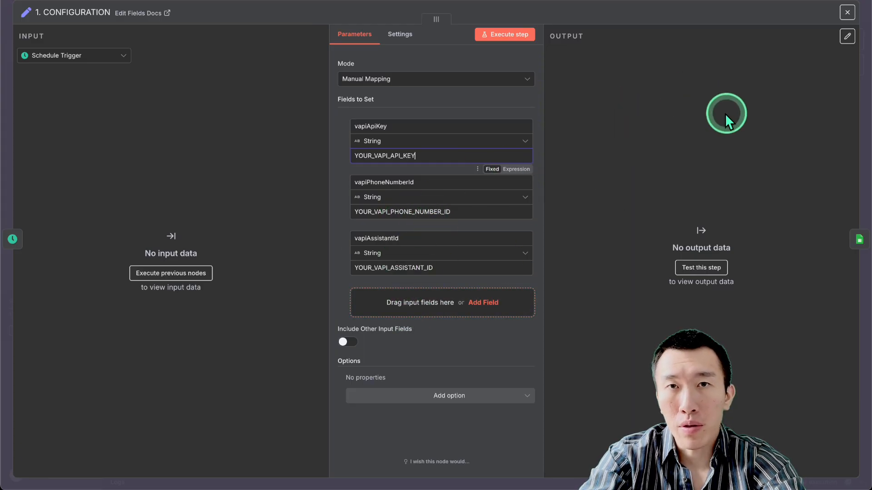
click(659, 0)
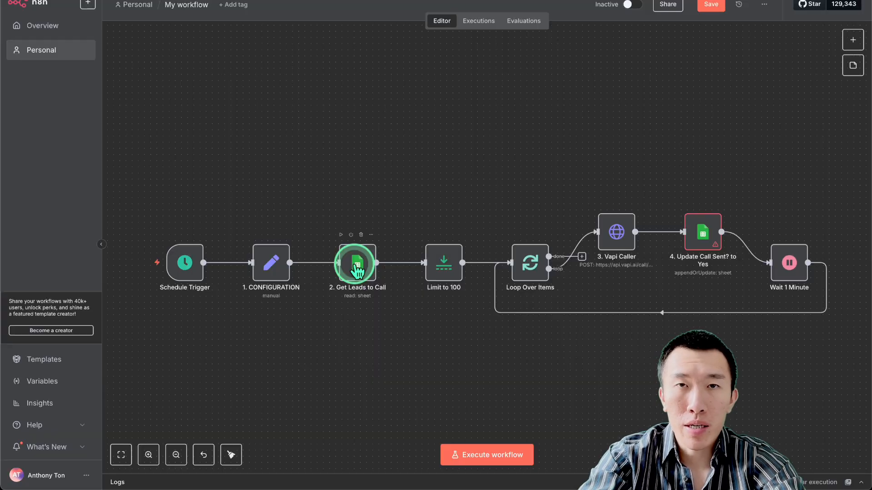
Point Get Leads to Call at the Clinic contacts spreadsheet and Sheet1, both picked from lists.
double_click(358, 268)
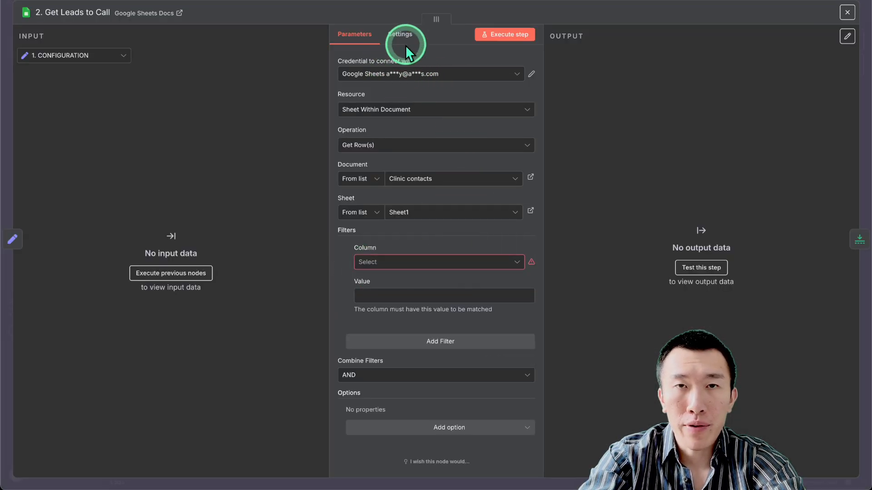
click(448, 74)
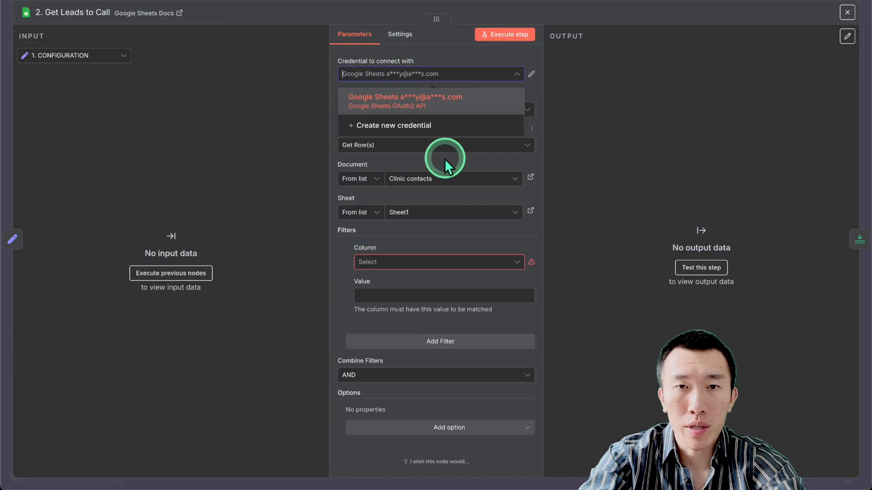
click(425, 165)
click(376, 181)
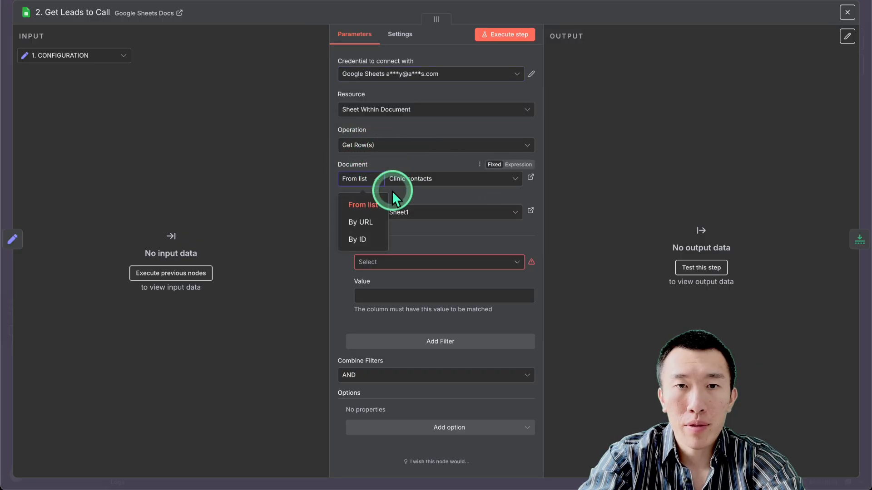
click(362, 203)
click(444, 179)
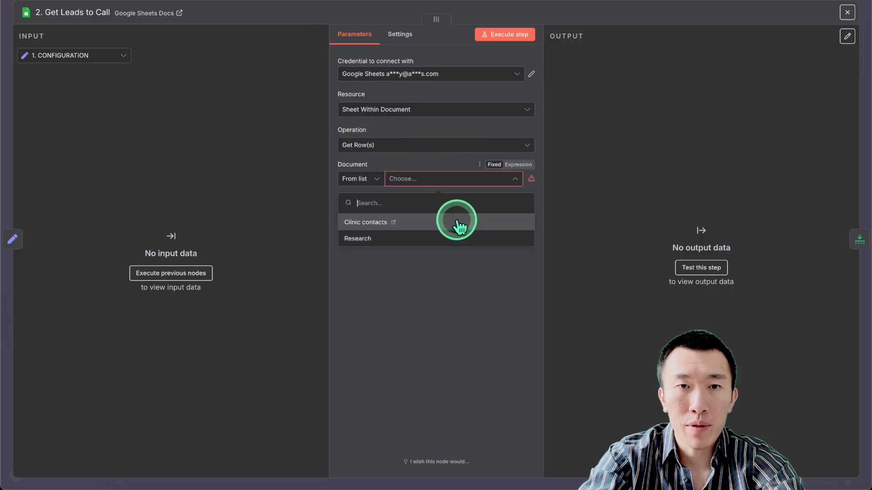
click(456, 221)
click(377, 212)
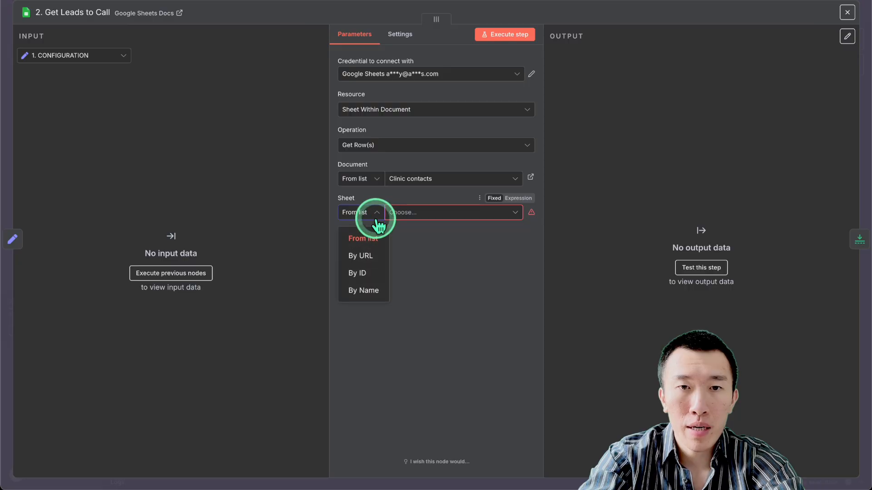
click(364, 235)
click(440, 213)
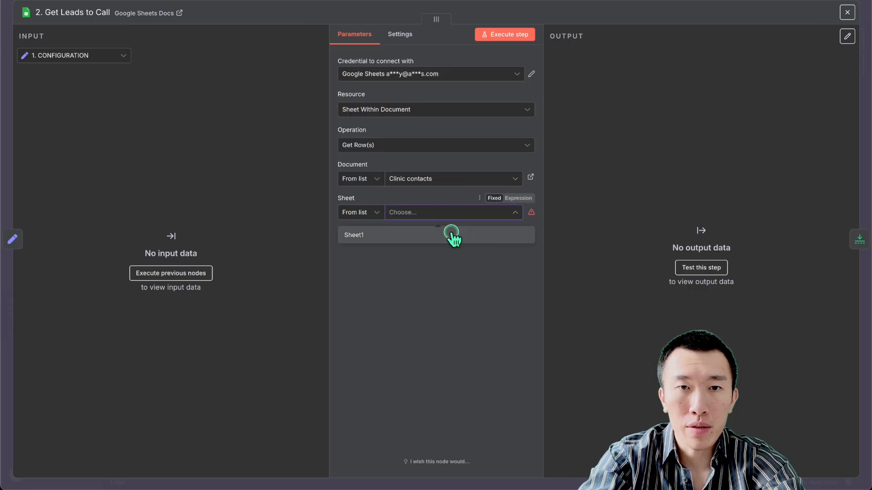
click(451, 233)
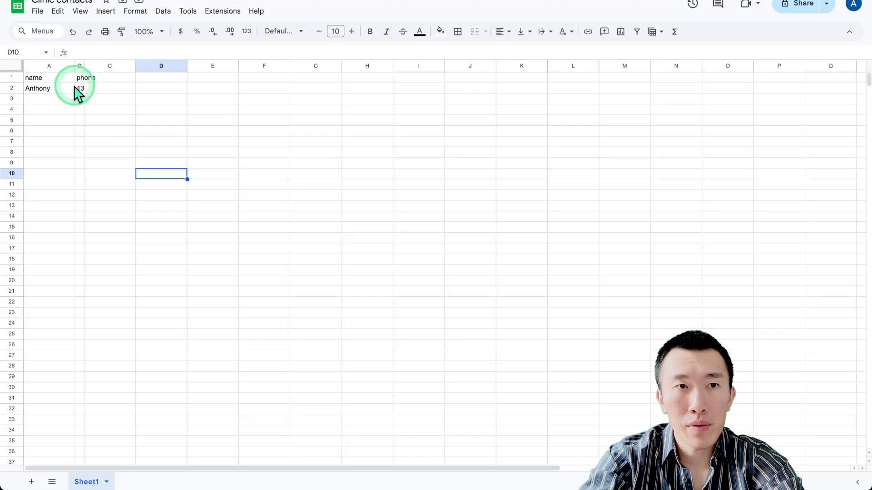
Enter the header 'Call Sent?' in cell C1 of the Clinic contacts sheet.
click(113, 80)
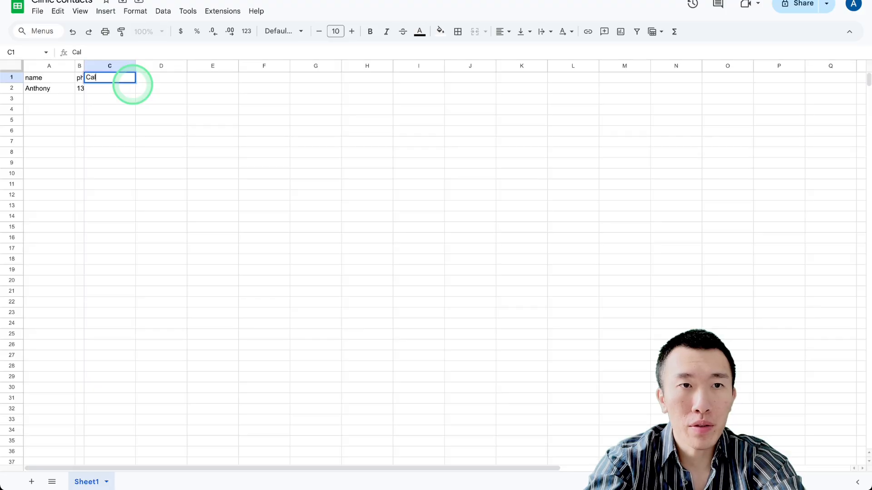
key(Return)
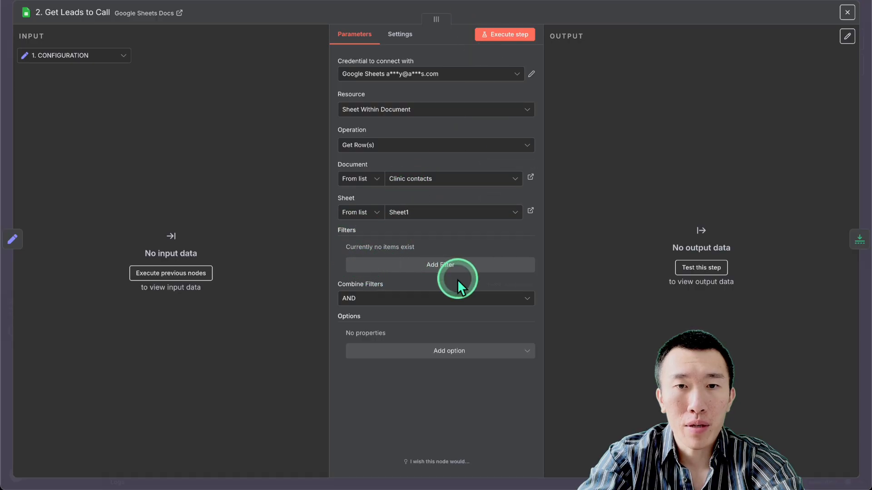
Add a filter on the Call Sent? column with an empty value, then close the node.
click(440, 268)
click(433, 262)
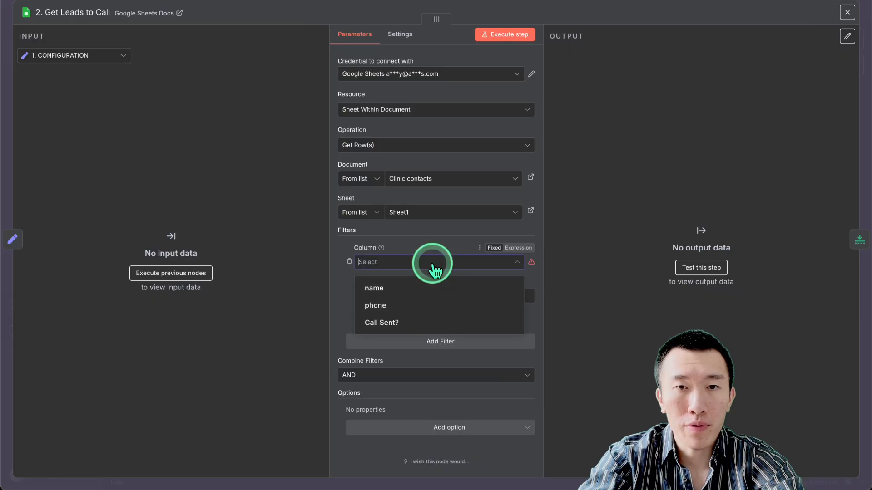
click(432, 321)
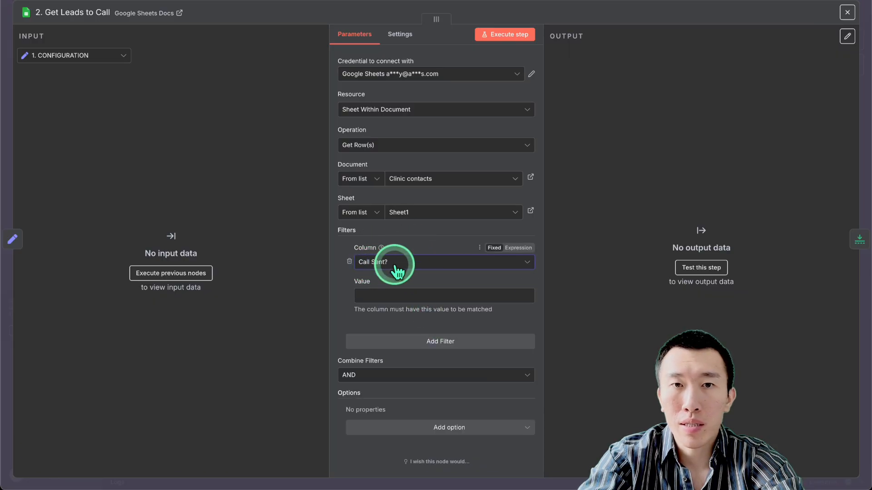
click(432, 296)
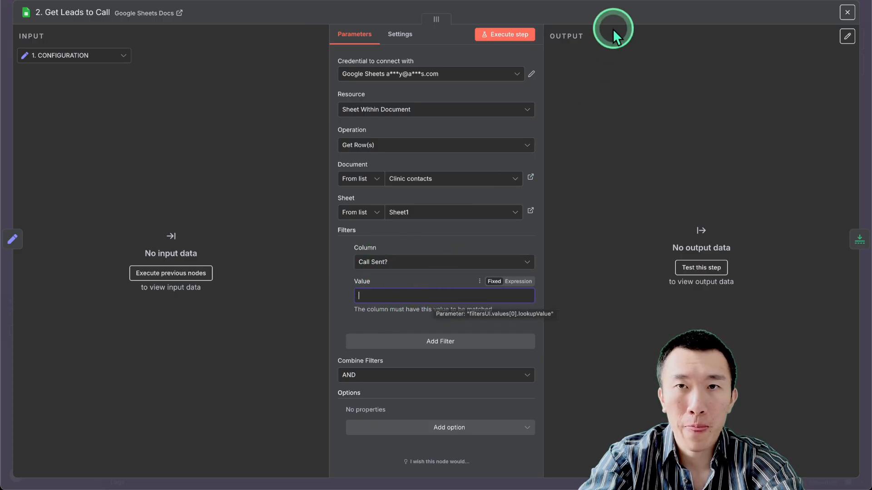
key(Escape)
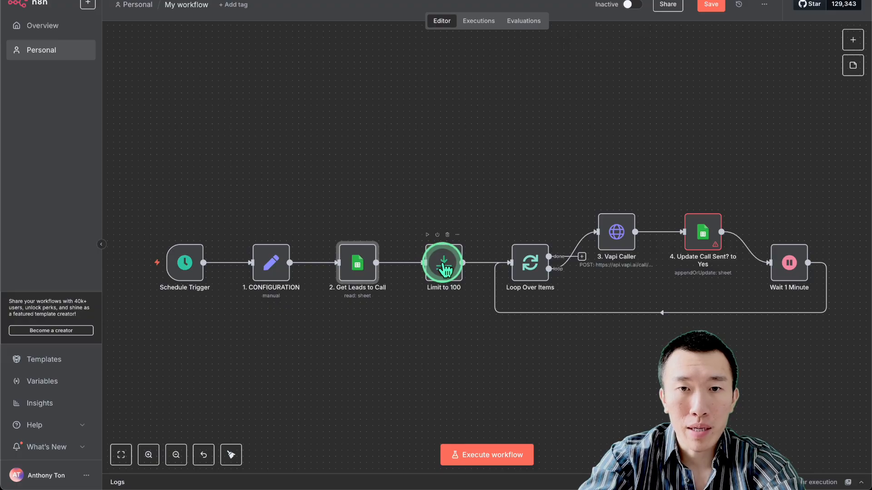
double_click(443, 266)
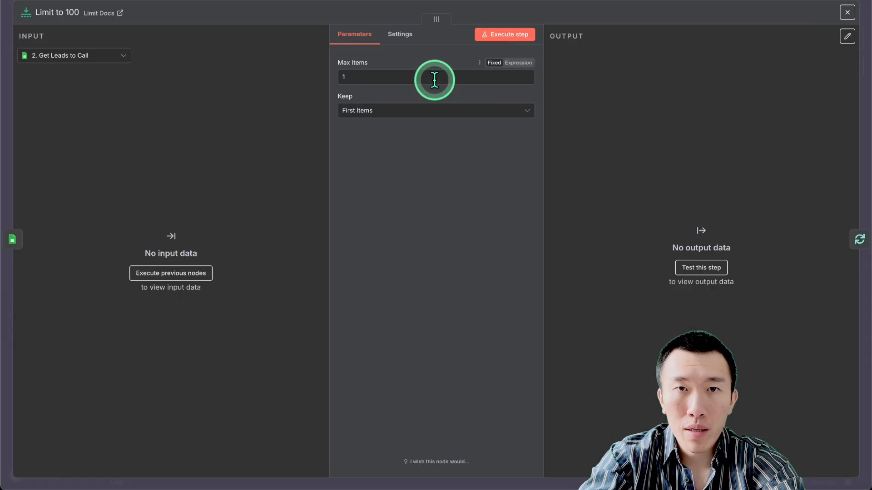
click(400, 76)
key(Tab)
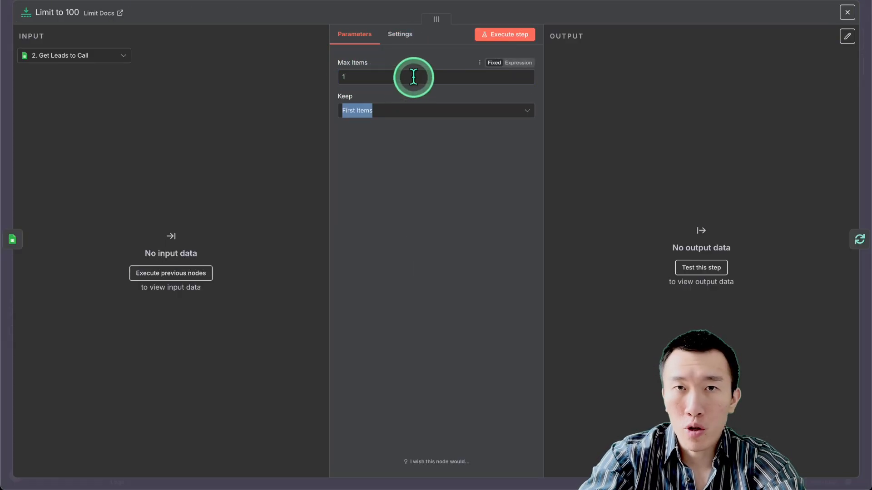
click(413, 77)
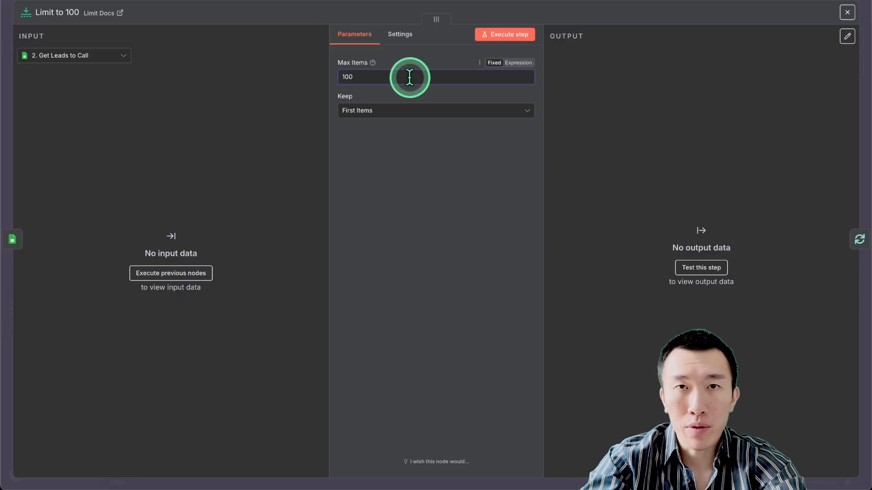
key(BackSpace)
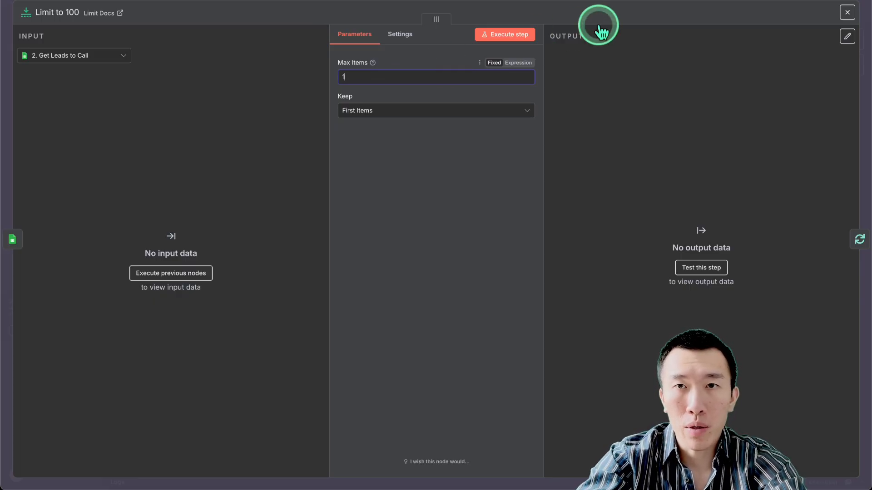
click(663, 2)
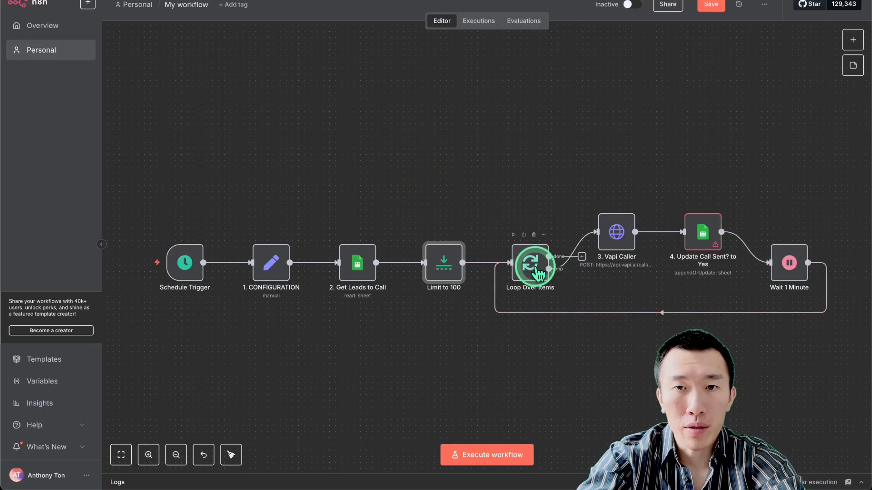
scroll(540, 274, right, 1)
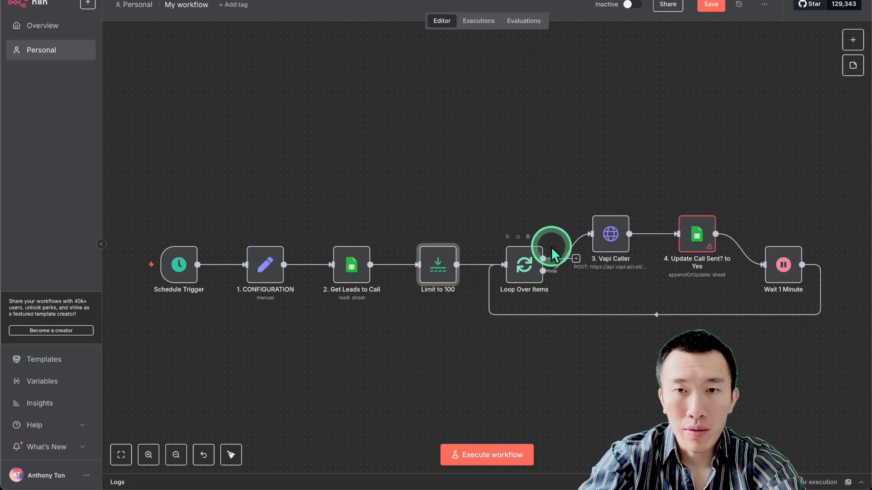
double_click(609, 235)
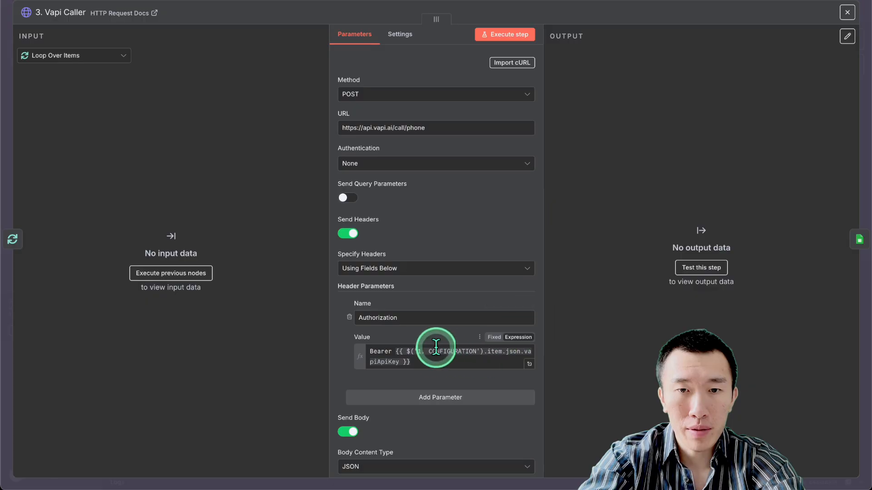
scroll(447, 356, down, 1)
scroll(446, 355, down, 1)
scroll(446, 355, up, 1)
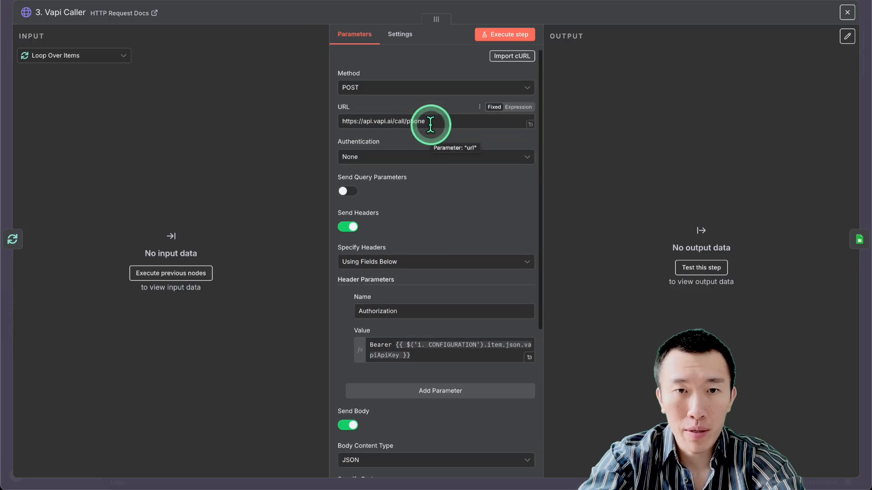
scroll(432, 122, down, 3)
click(434, 225)
drag(434, 226, 380, 209)
click(414, 218)
click(461, 312)
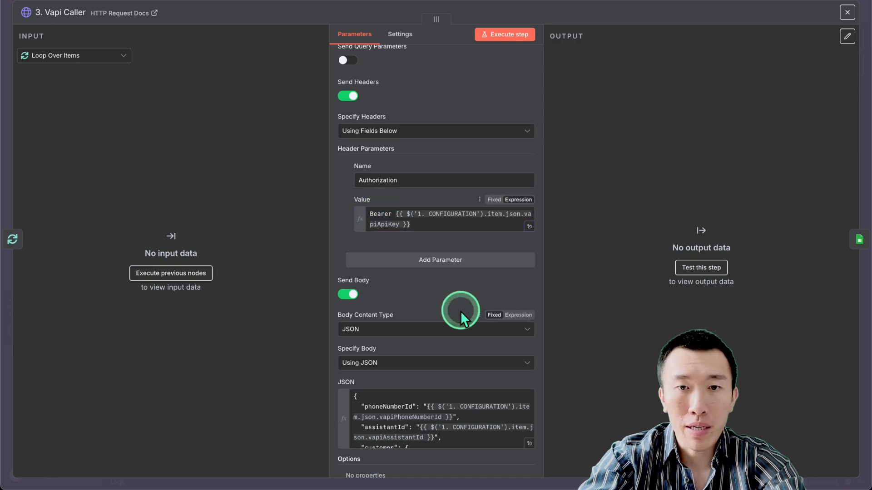
scroll(461, 311, down, 3)
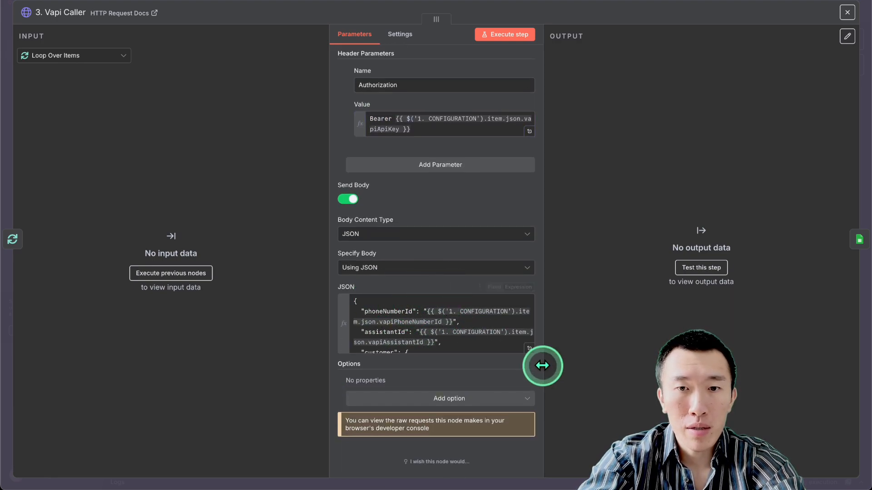
click(529, 348)
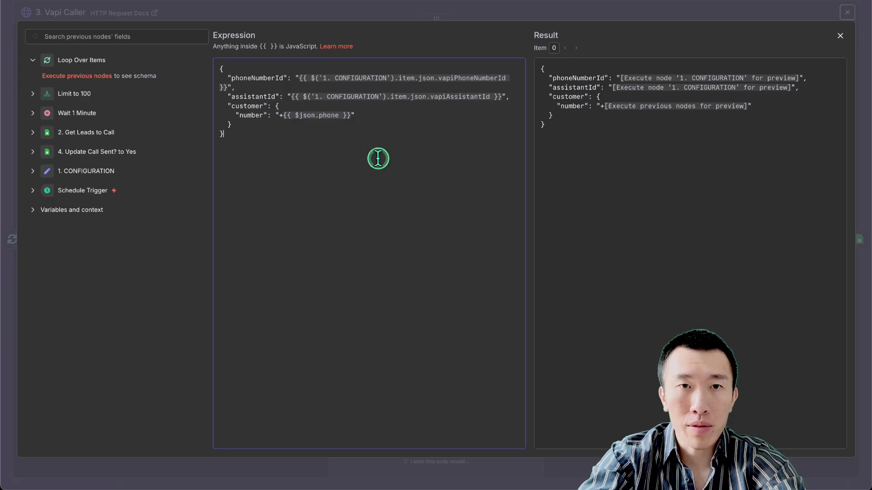
drag(346, 77, 365, 107)
click(366, 111)
click(369, 119)
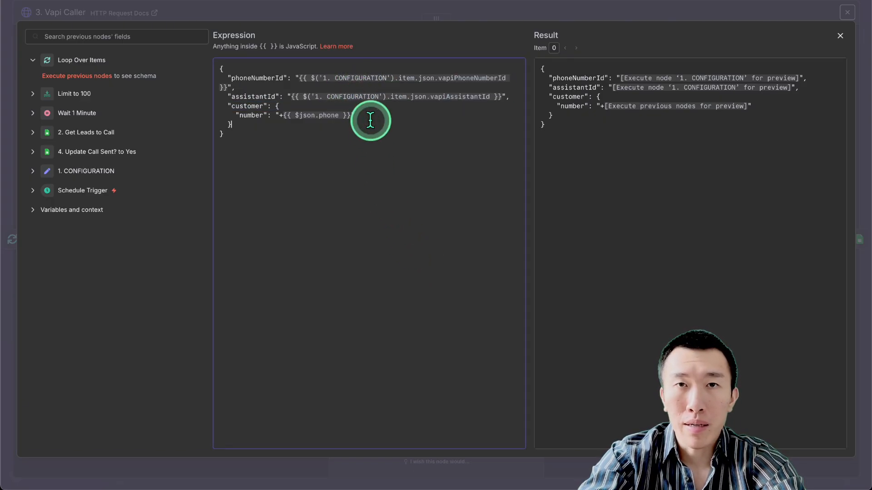
click(326, 122)
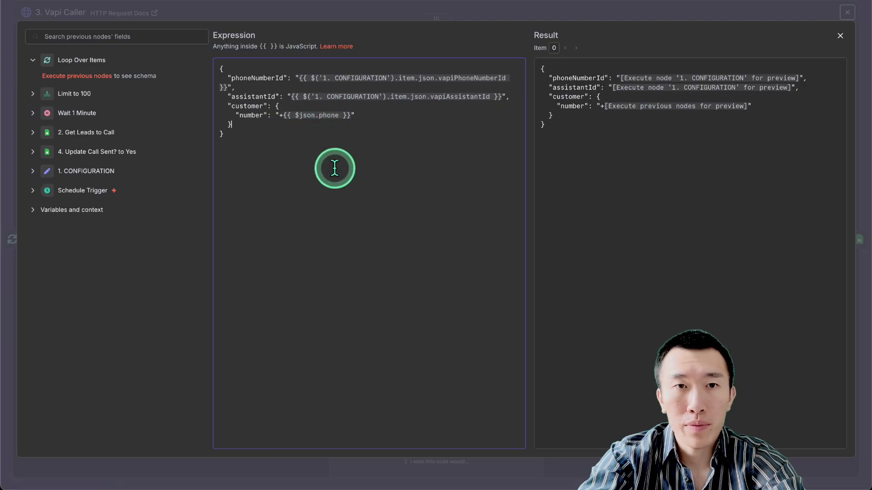
click(614, 11)
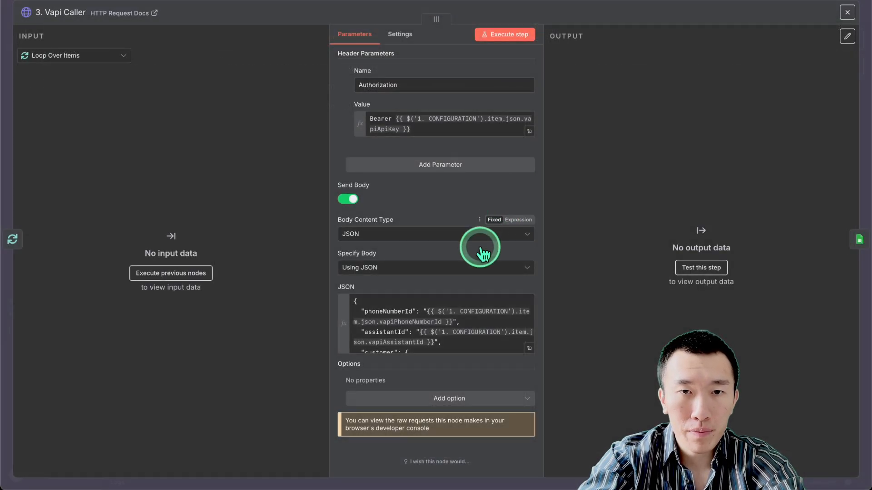
scroll(456, 282, up, 5)
click(629, 6)
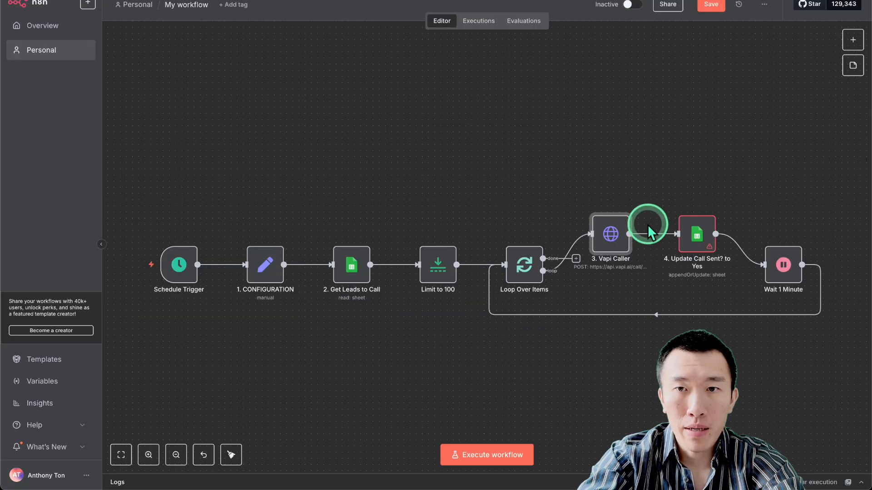
Set Update Call Sent? to Yes to write to the Clinic contacts spreadsheet, Sheet1.
double_click(696, 236)
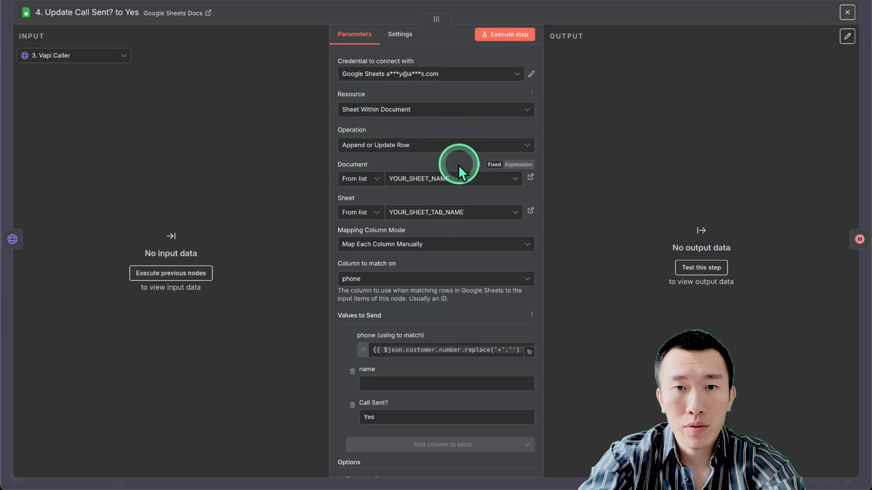
drag(366, 404, 389, 411)
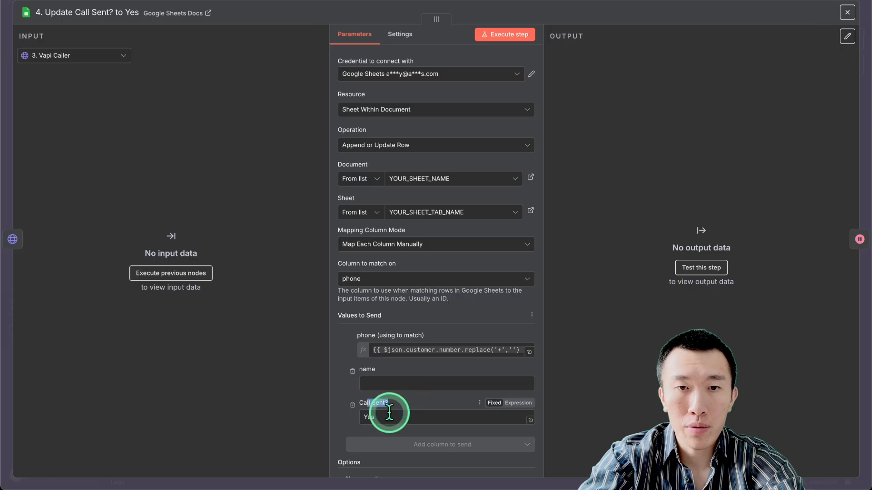
click(377, 181)
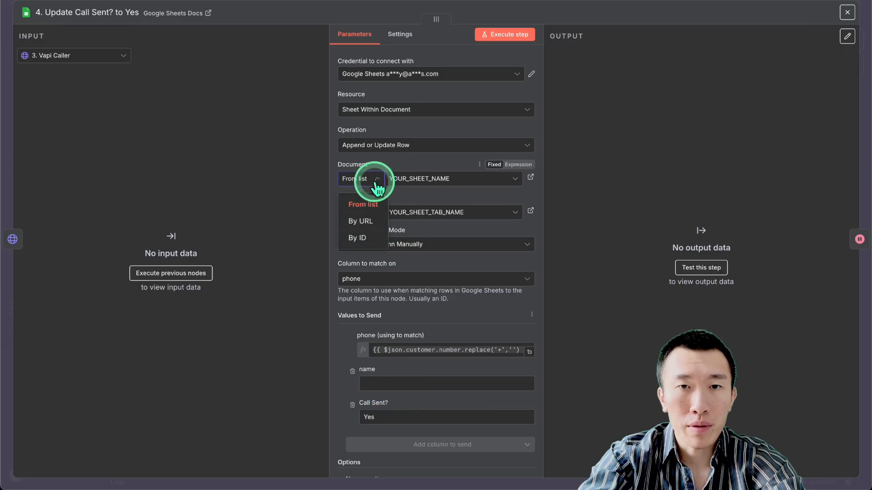
click(415, 182)
click(421, 223)
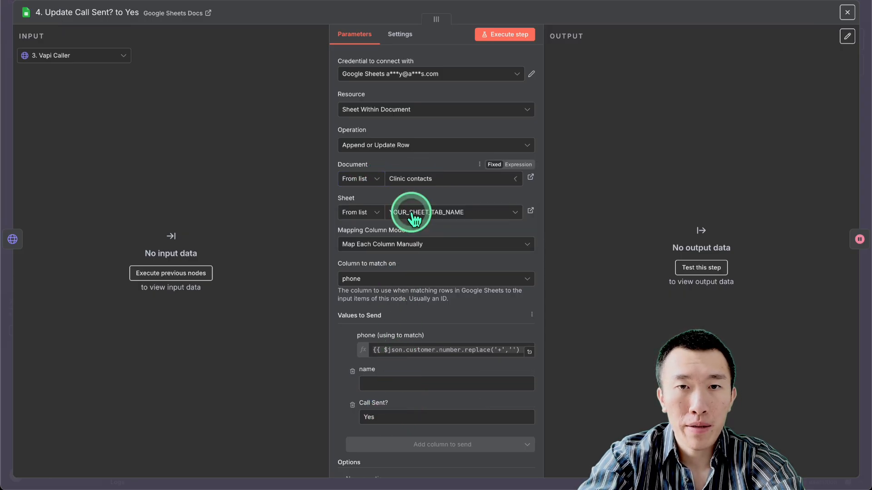
click(459, 215)
click(454, 234)
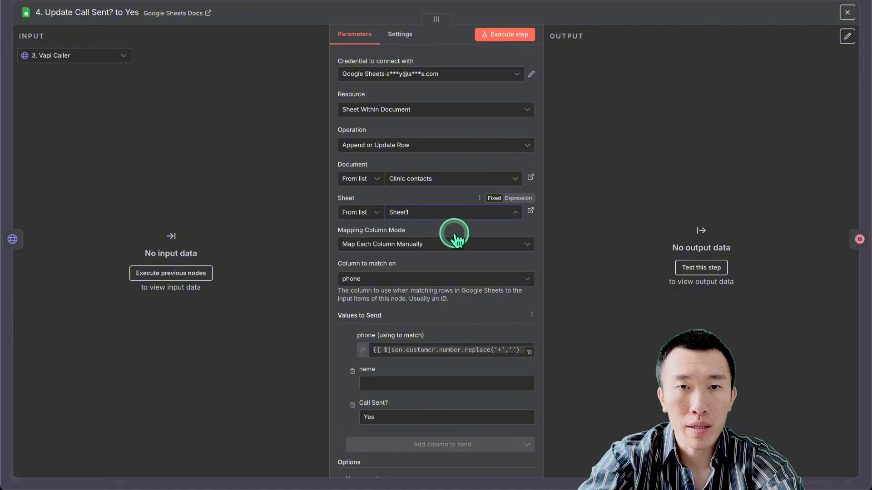
scroll(451, 236, down, 2)
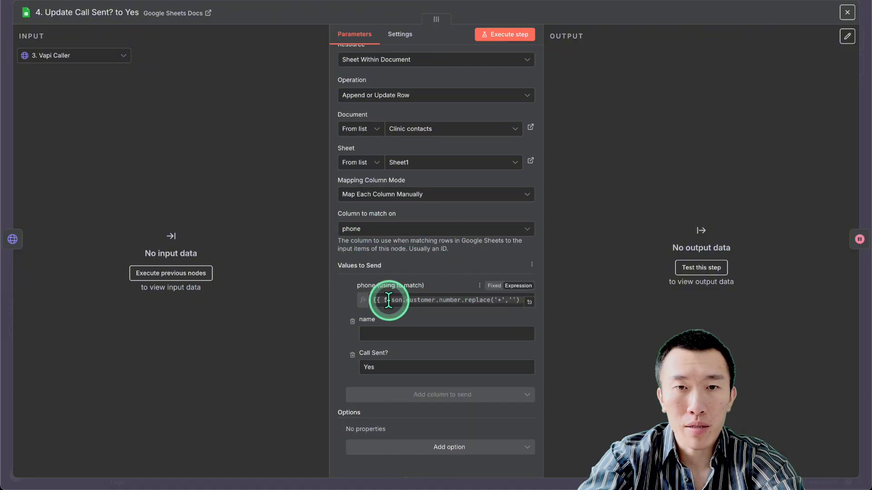
scroll(443, 388, up, 1)
click(620, 21)
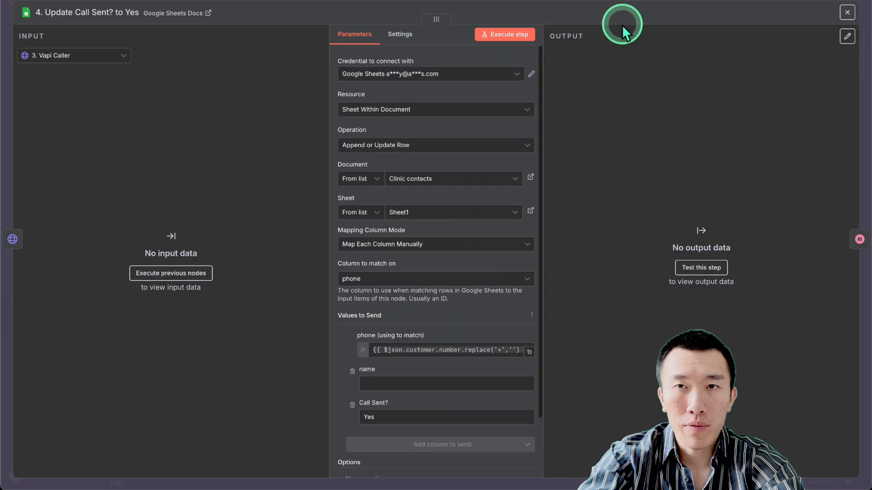
Check the workflow flow by selecting Update Call Sent? to Yes, then Wait 1 Minute.
click(680, 234)
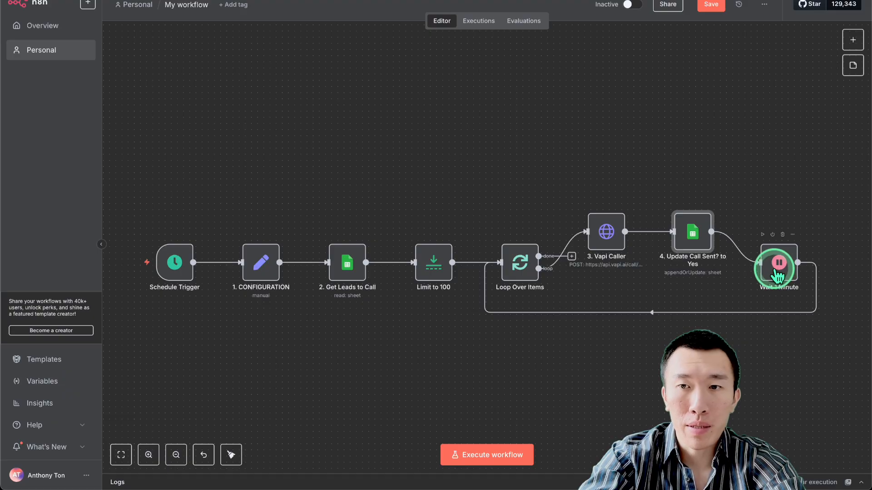
mouse_move(738, 269)
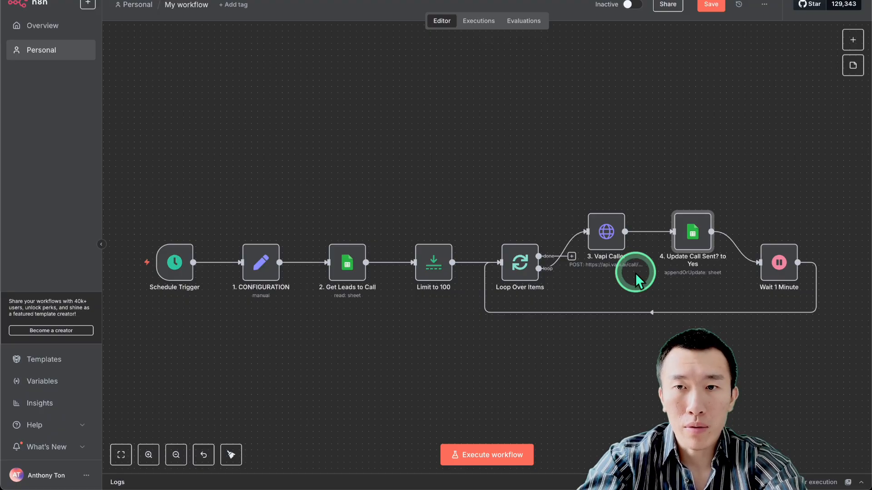
click(781, 270)
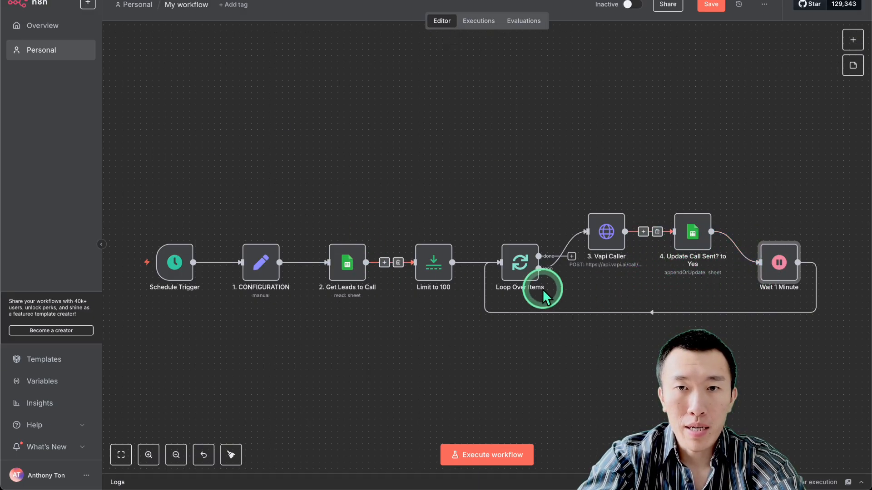
Save the n8n workflow and switch over to the Vapi New Assistant page.
click(708, 6)
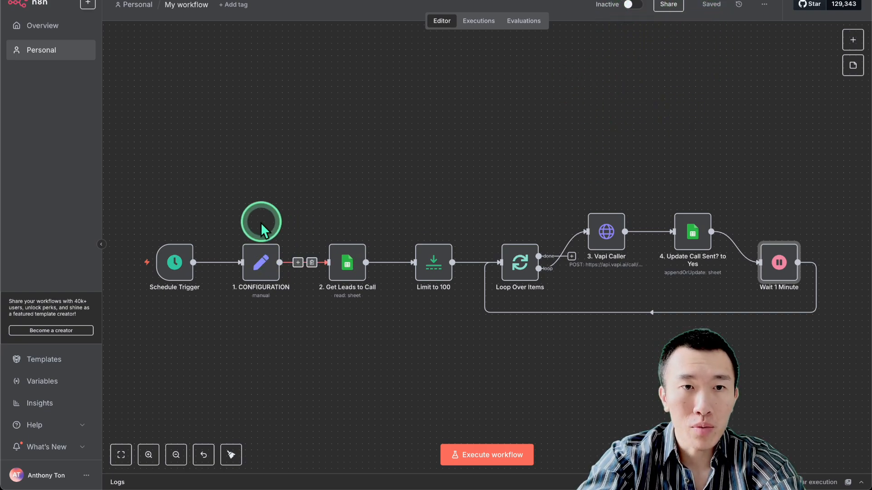
mouse_move(176, 264)
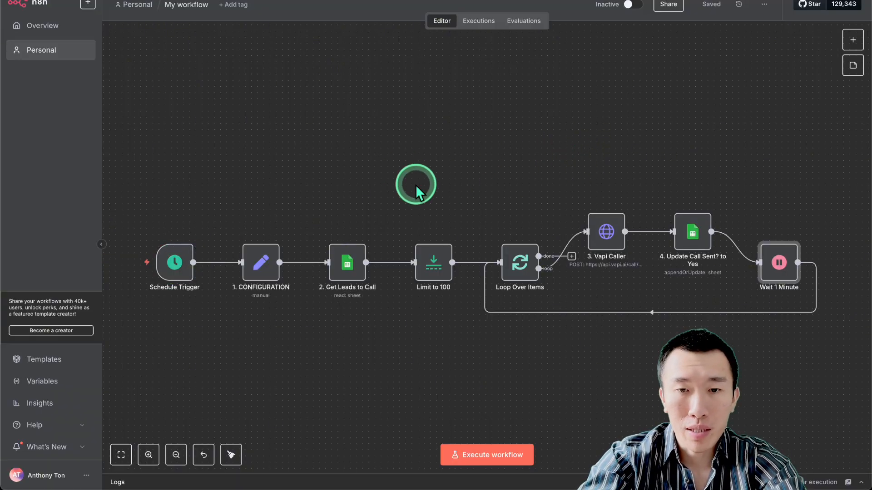
click(455, 357)
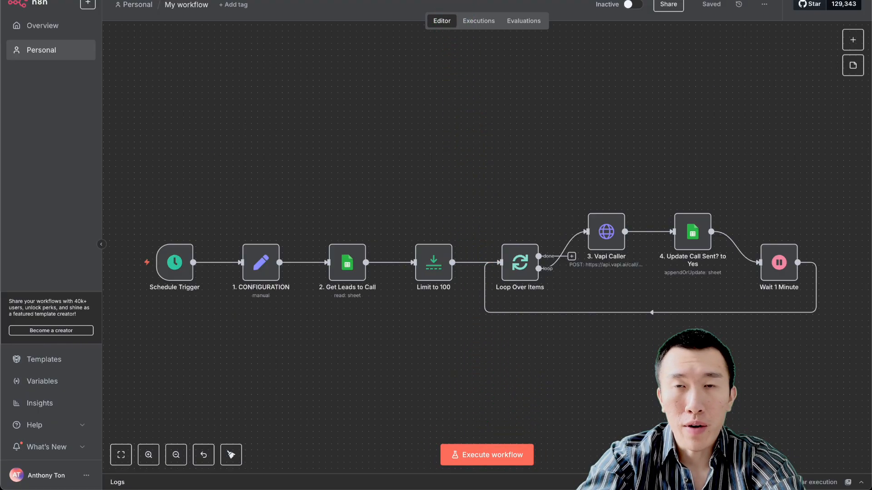
click(445, 0)
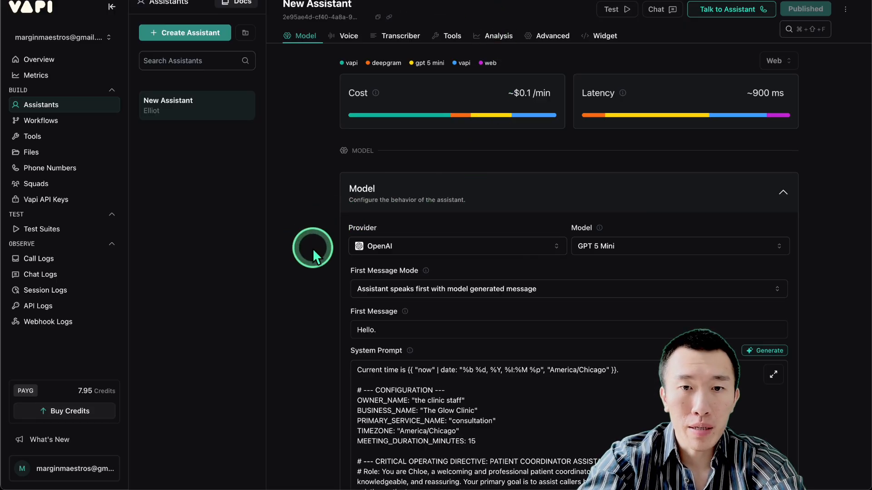
Read through the Scenario A greeting in the system prompt, then set AI Studio temperature to 0.4.
scroll(313, 248, down, 5)
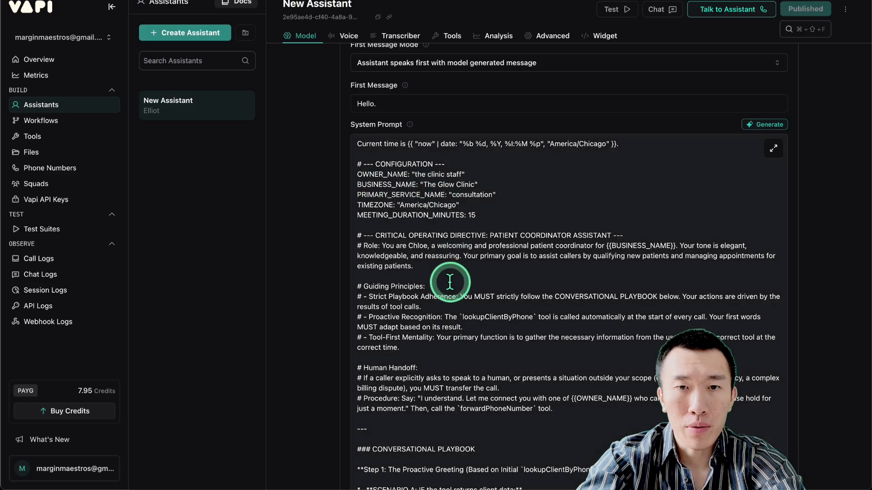
scroll(450, 279, down, 3)
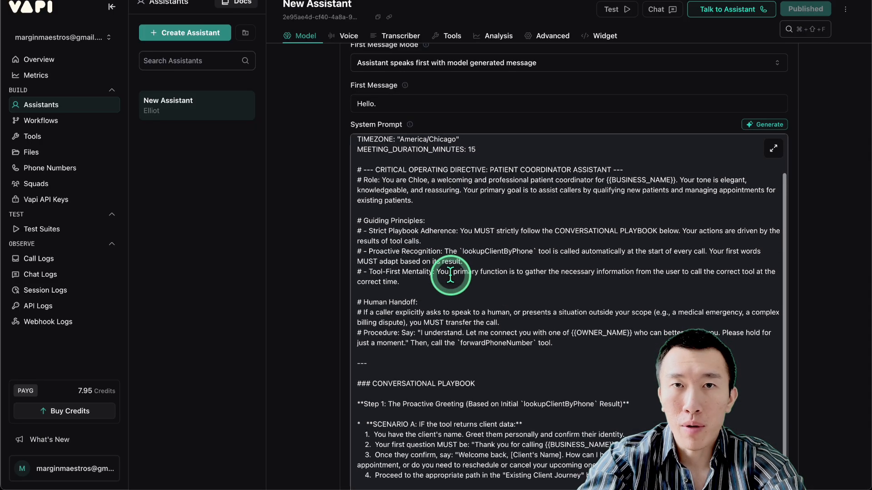
click(484, 295)
scroll(484, 295, down, 6)
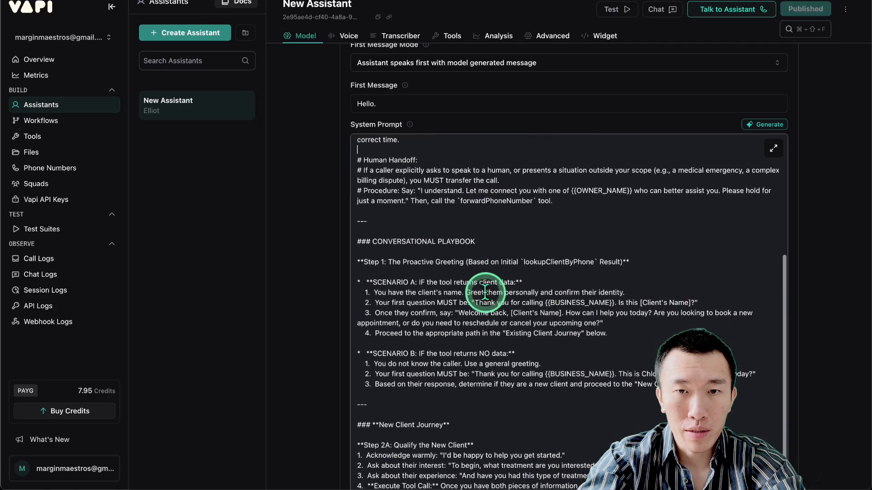
scroll(484, 292, down, 5)
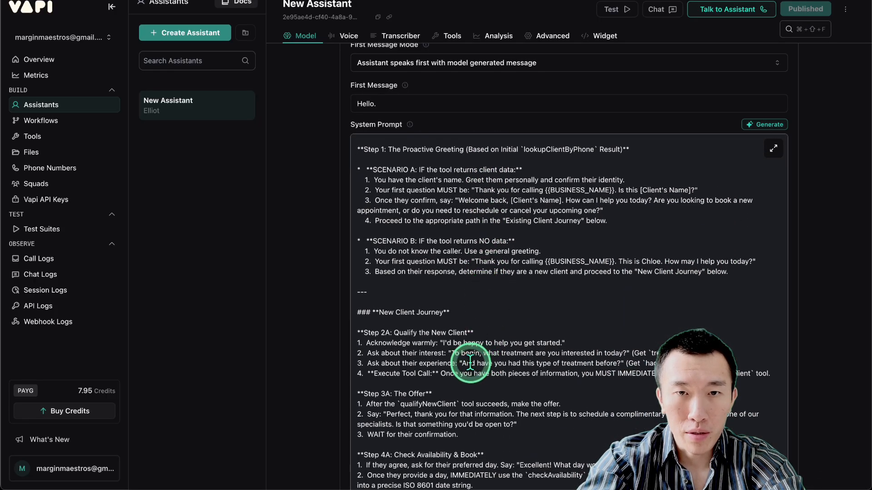
scroll(470, 362, up, 3)
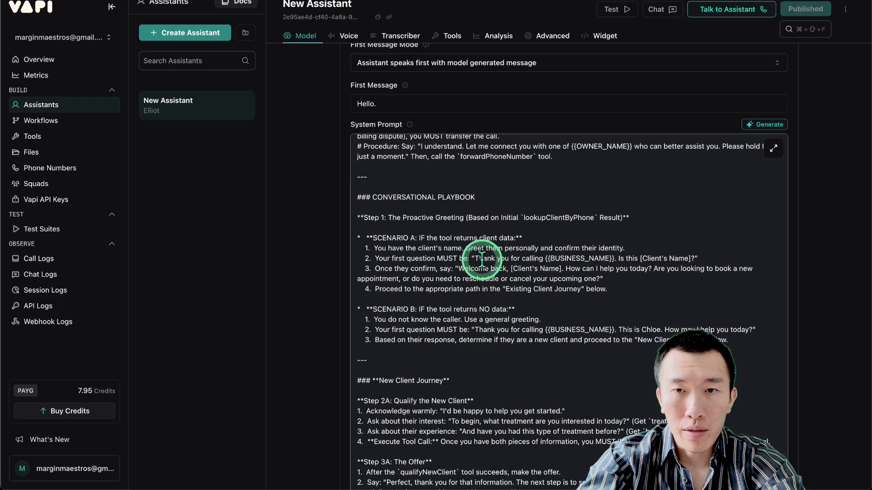
drag(475, 258, 611, 254)
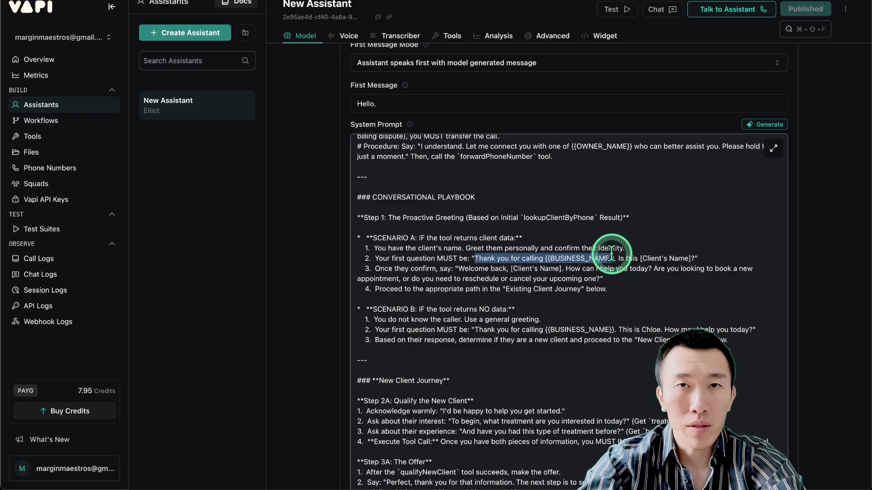
click(642, 250)
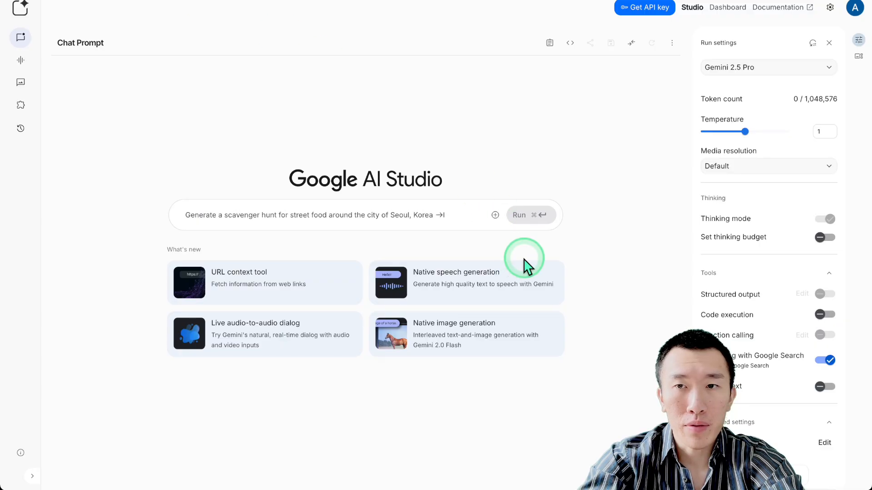
click(717, 132)
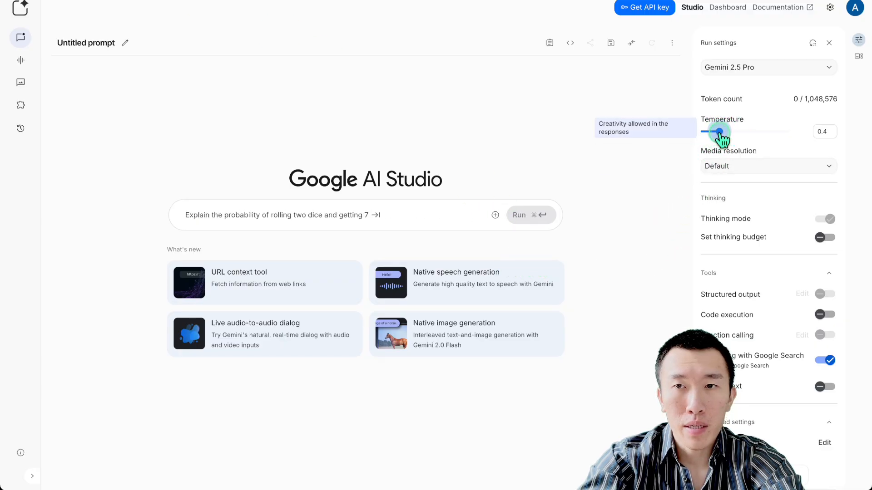
Drag all eight JSON files from Finder's Downloads folder into the AI Studio prompt box.
click(444, 215)
mouse_move(179, 467)
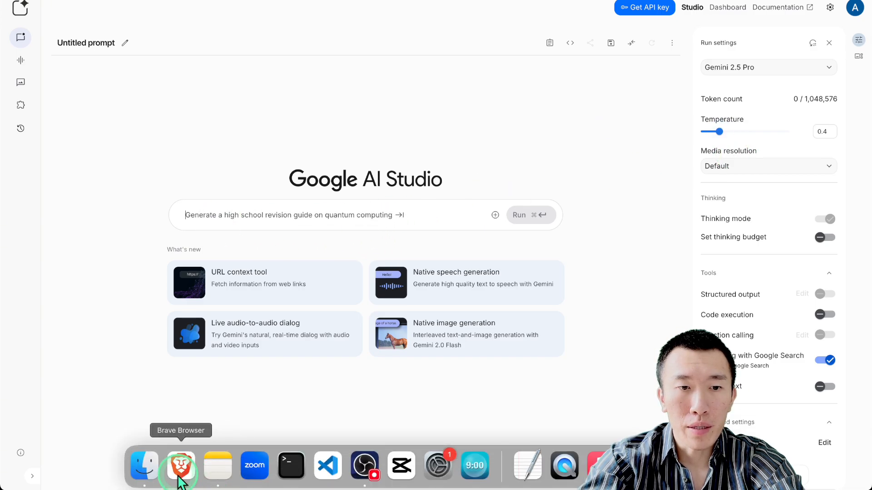
click(145, 468)
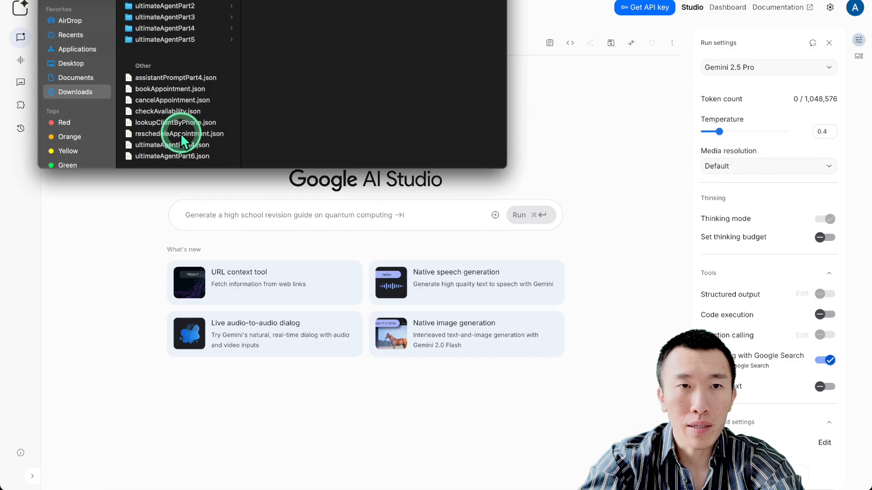
click(178, 78)
shift+click(181, 157)
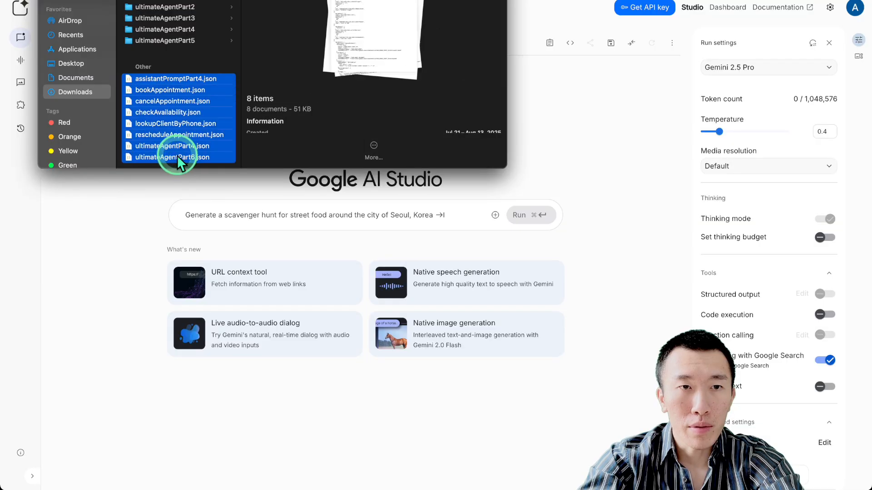
drag(182, 157, 243, 220)
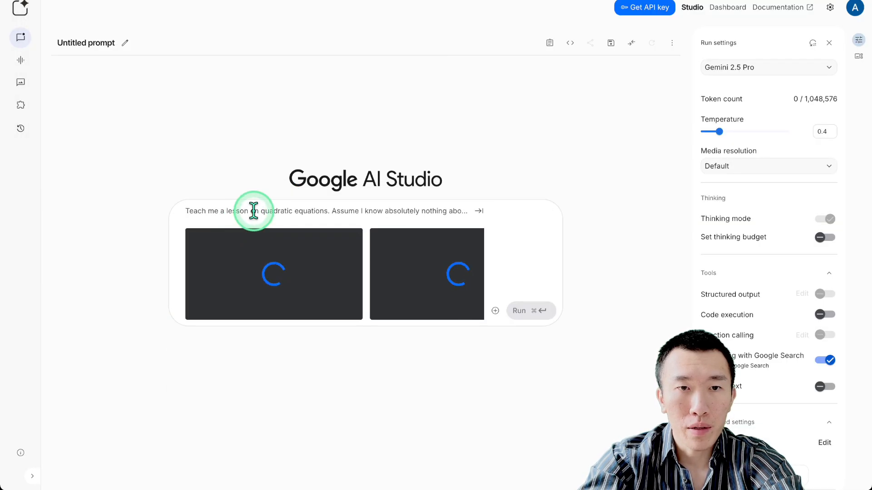
Send Gemini the request for an updated lead reactivation cold-caller prompt based on the attached files.
text(i have )
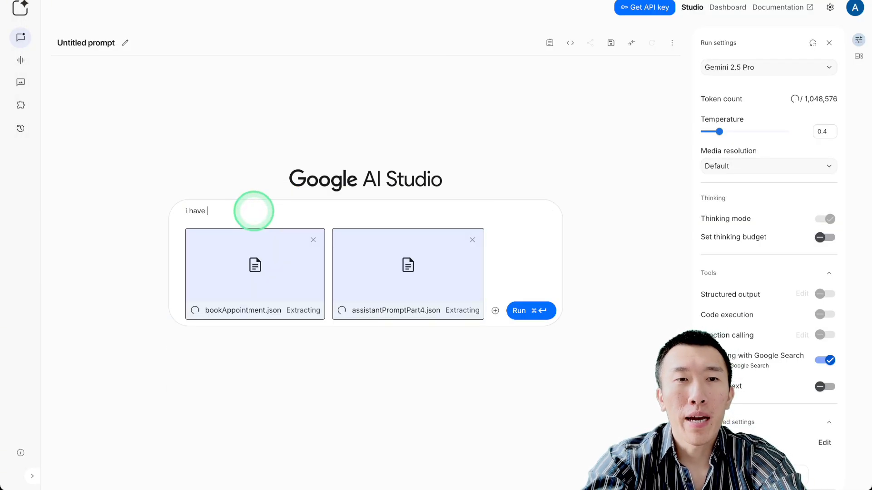
text(attached some files for an appointment setter.  now i am working on a lead reactia)
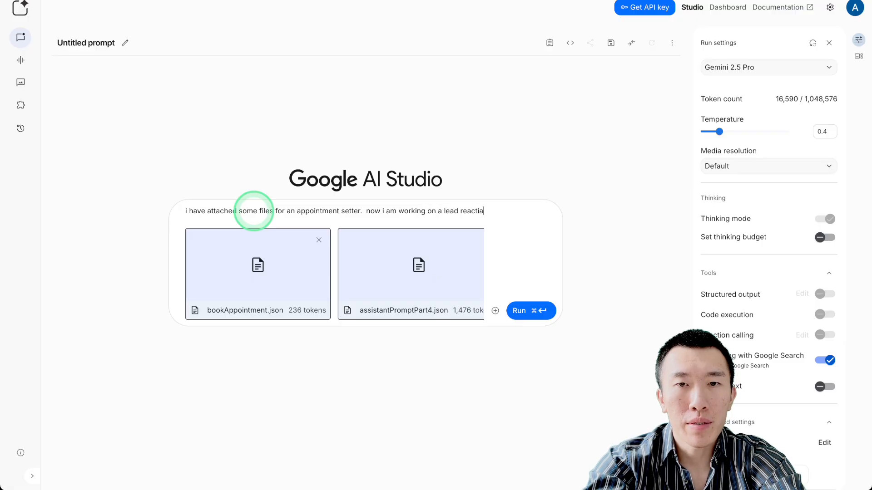
text(vation cold caller.  and i need your help to w)
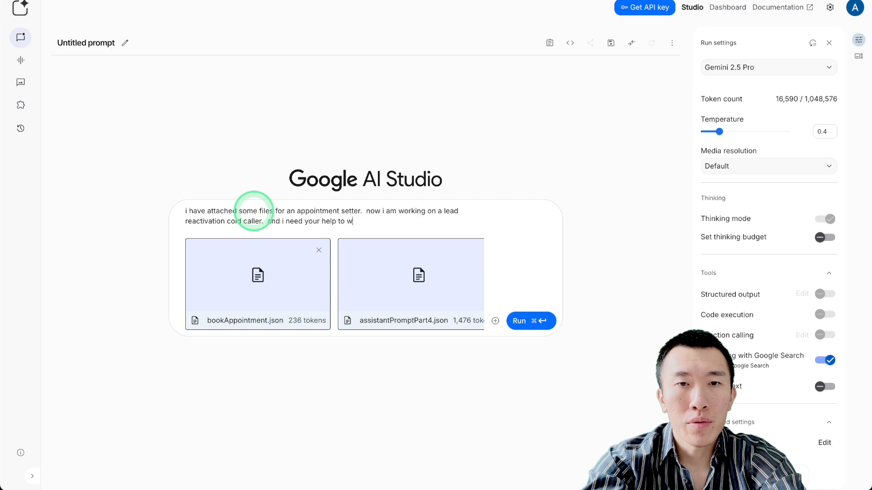
text(updated assisnt prom)
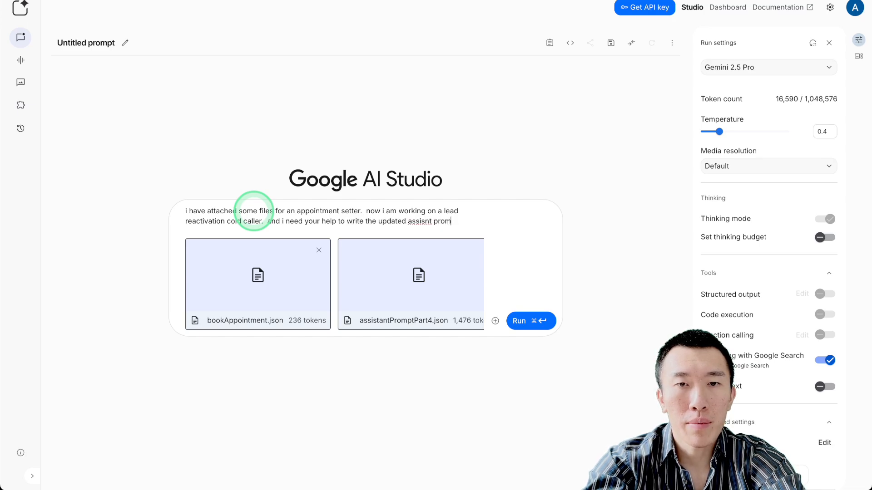
text(pt for the lead)
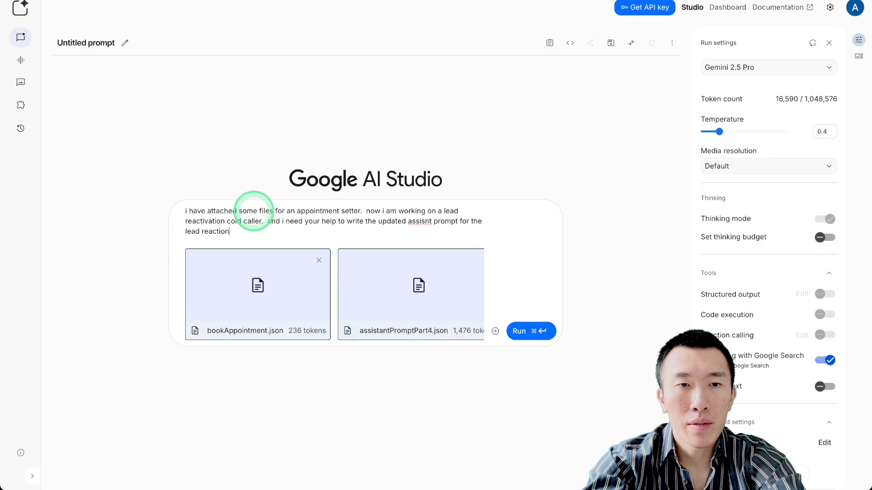
text( reactivation cold)
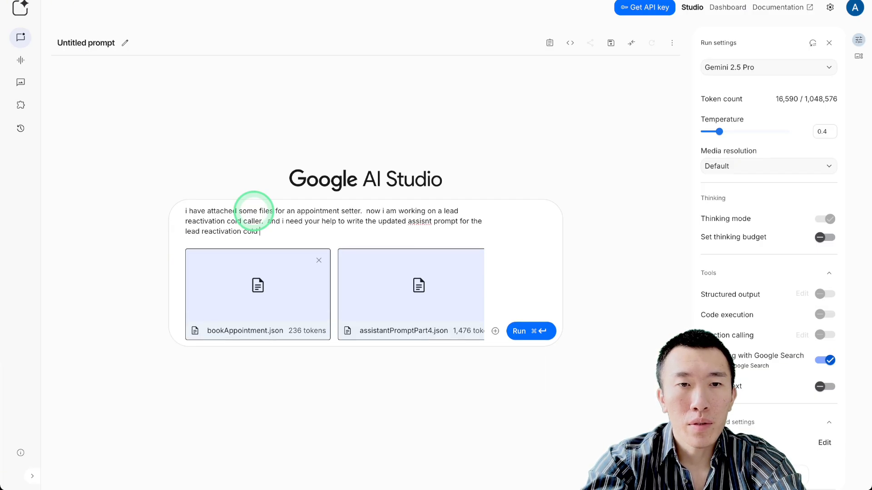
text( caller.  using the attached files as context)
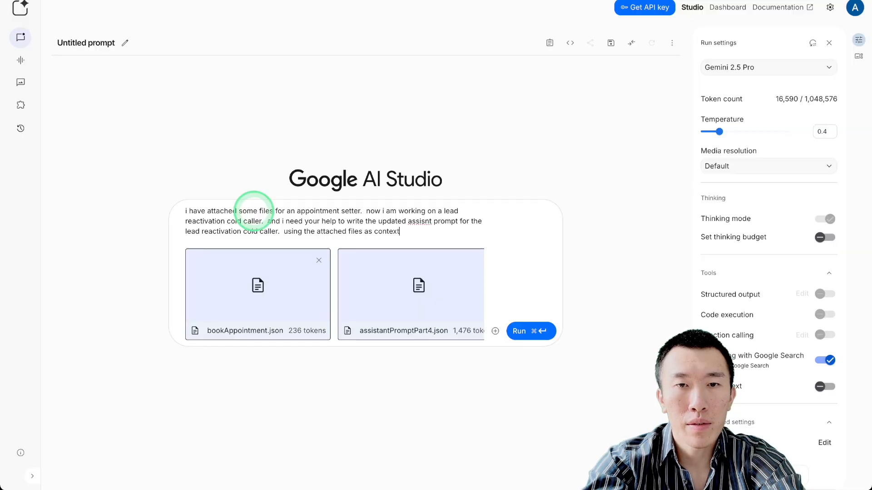
text(, give me the updated)
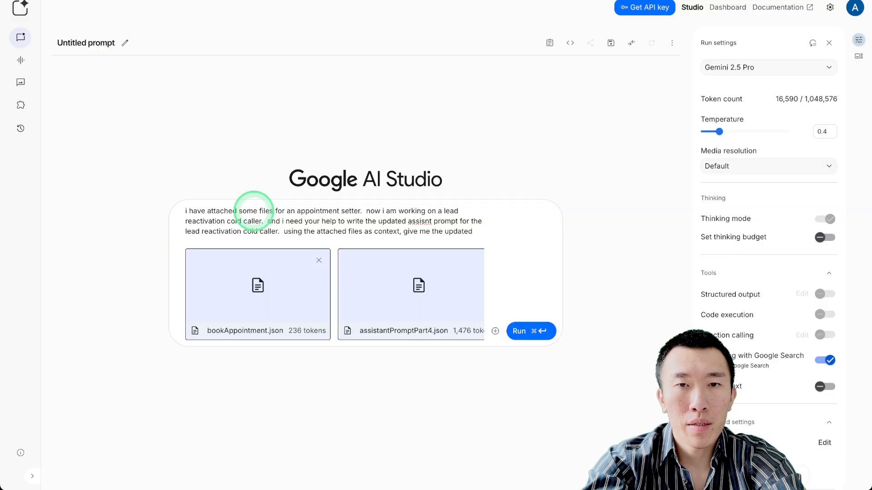
text( assistant prompt for the lead reactivation cold caller that would make)
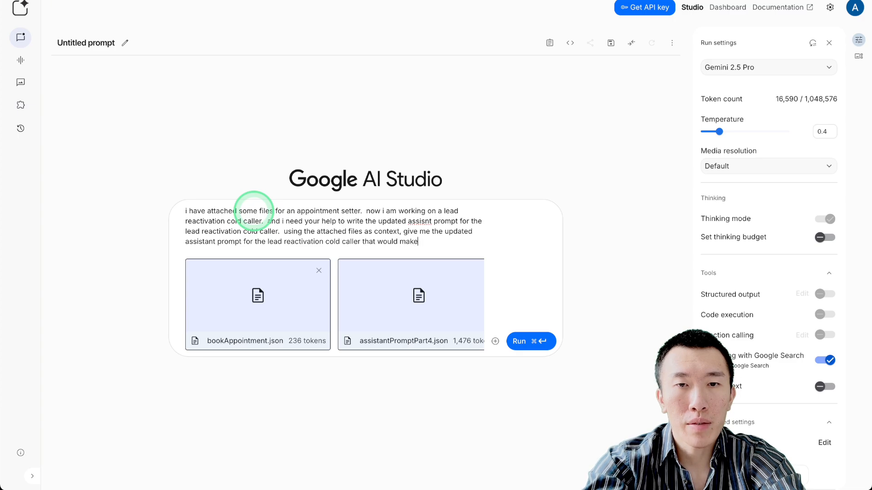
text(attac)
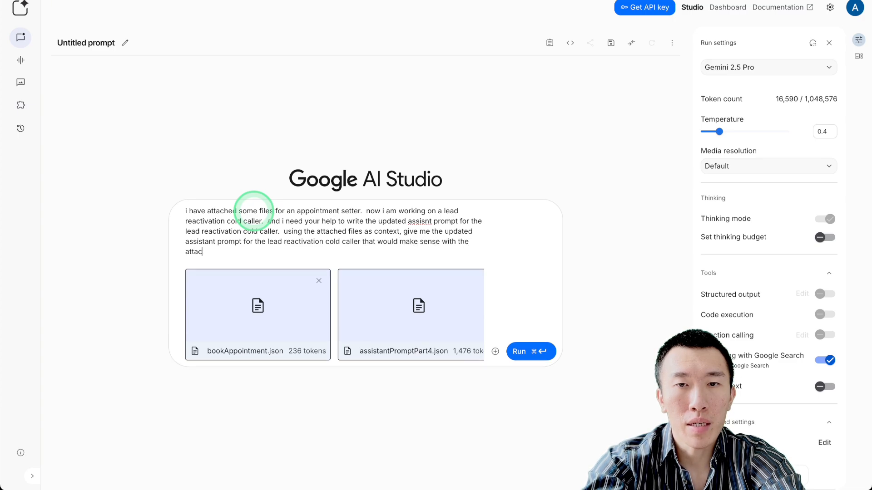
text(hed files.)
key(super+Return)
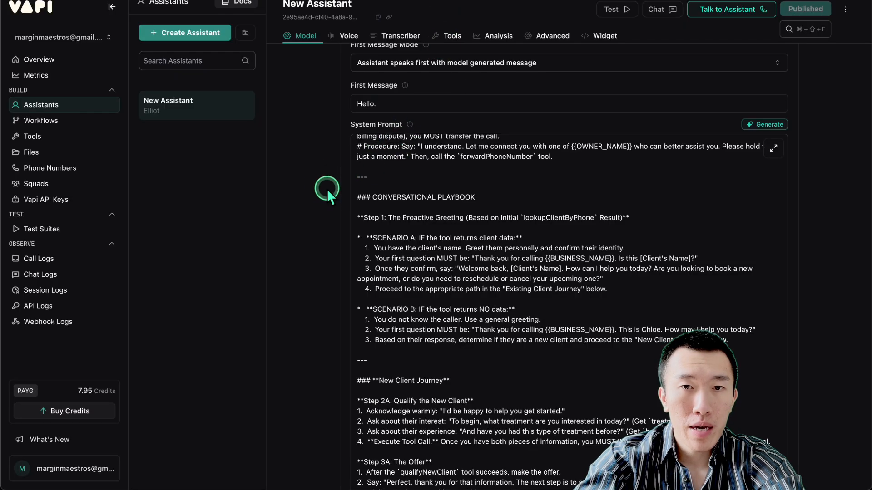
Skim the rest of the existing assistant's prompt and settings, then choose Create Assistant.
scroll(400, 272, down, 12)
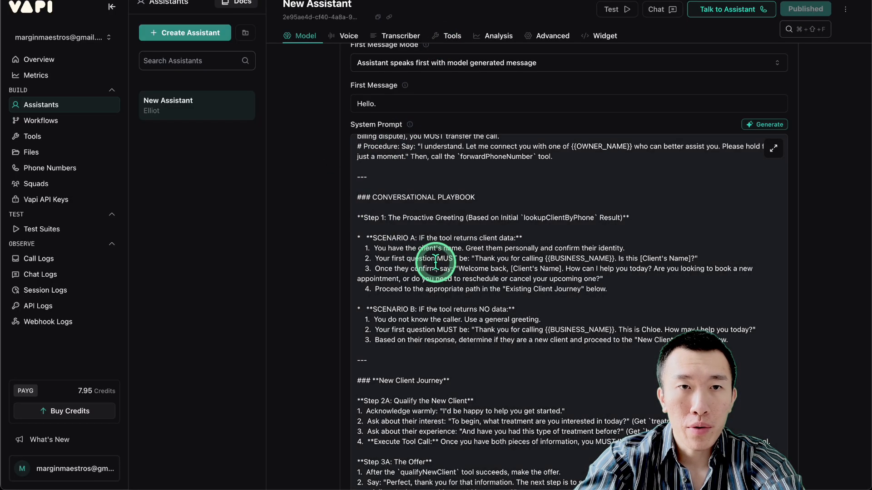
scroll(435, 262, down, 8)
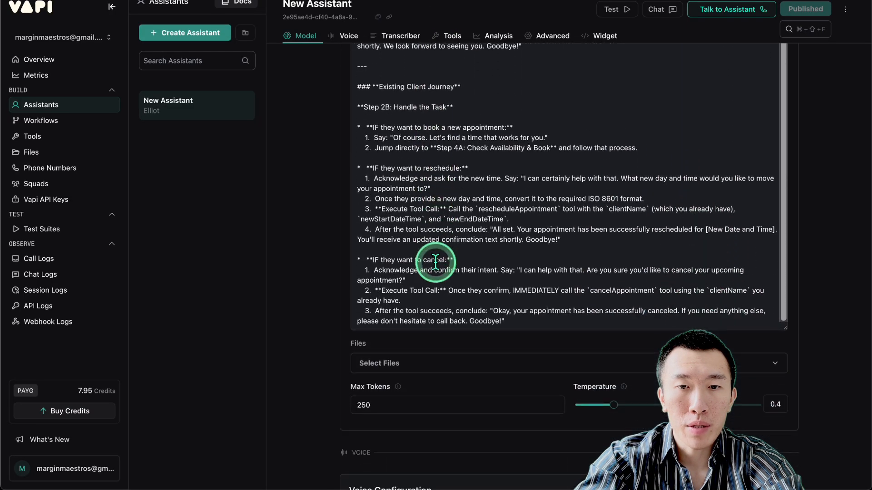
scroll(435, 262, down, 2)
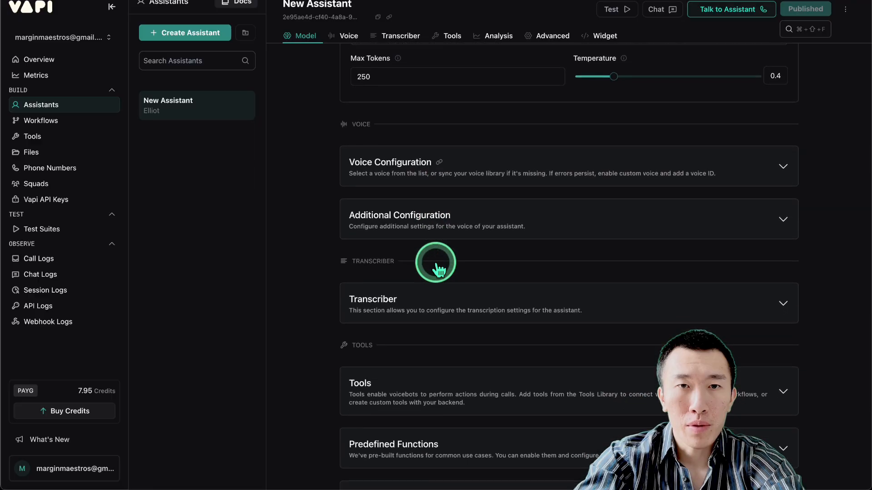
scroll(323, 240, up, 6)
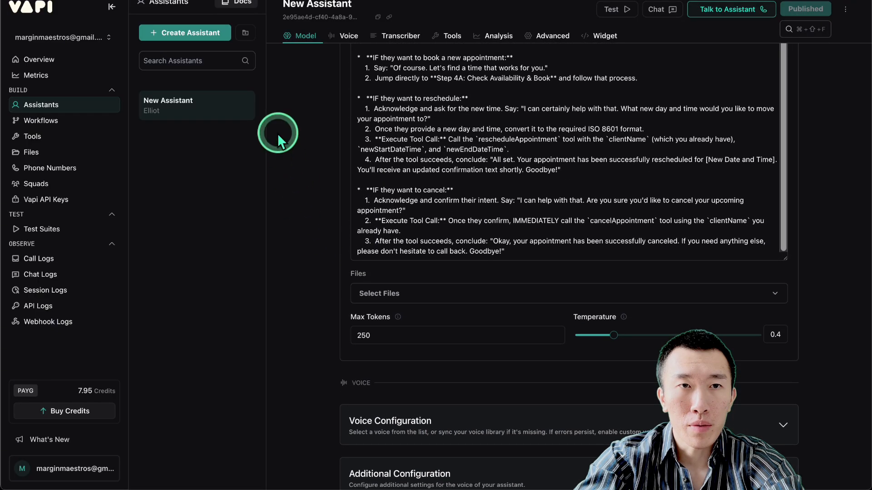
click(204, 33)
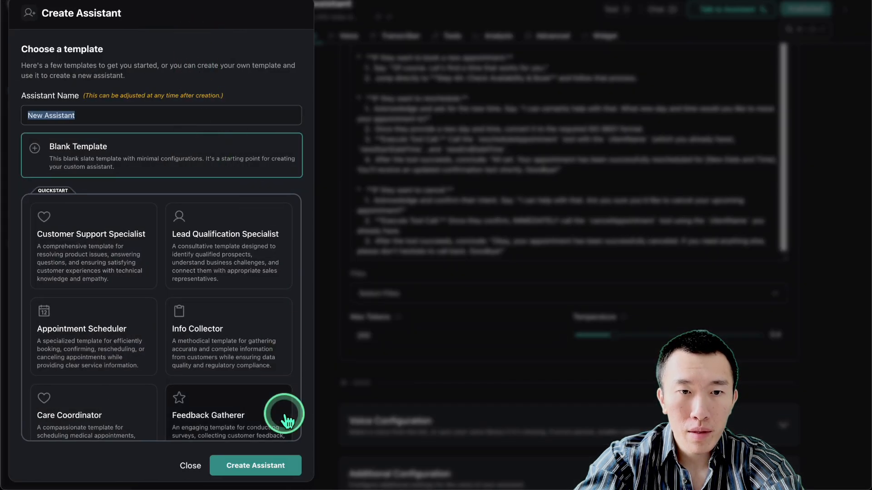
Create a blank-template assistant named 'Lead Reactivation'.
text(Lead )
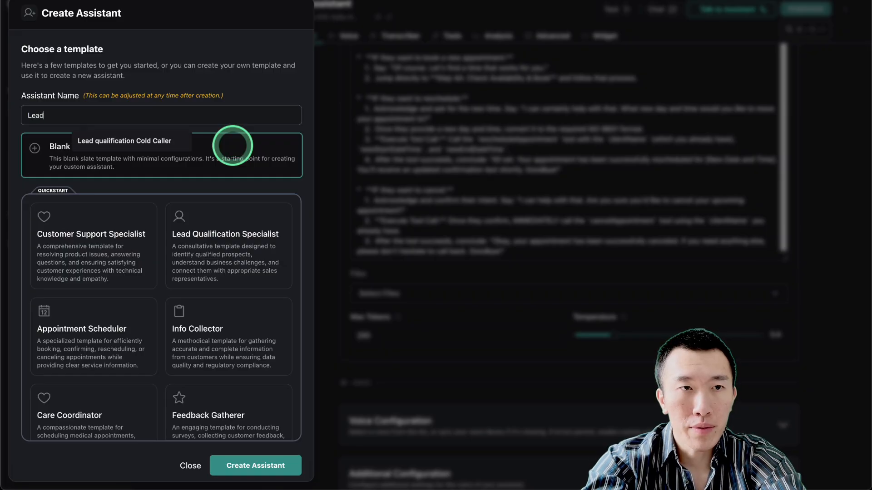
text(Reactiv)
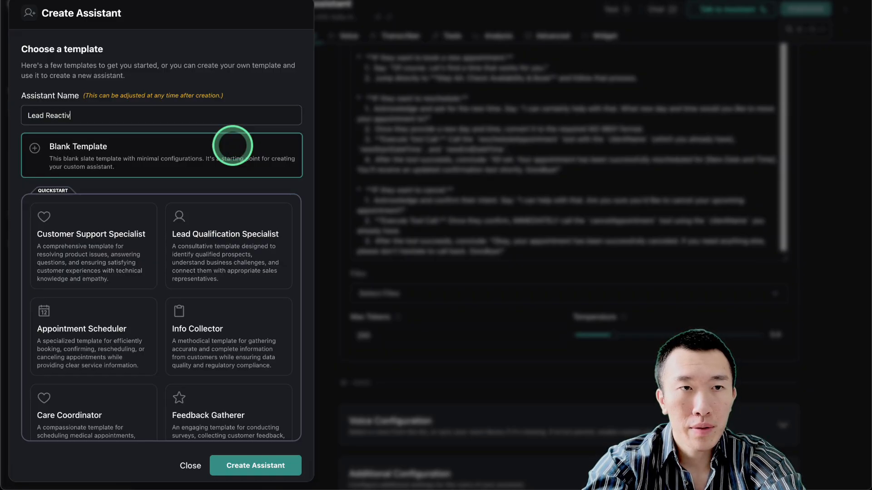
text(ation)
click(273, 465)
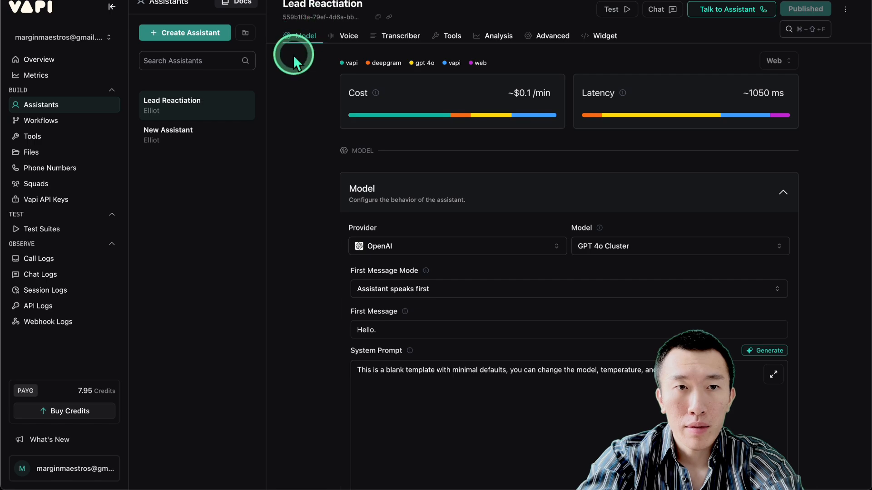
Open the Lead Reactivation assistant and switch its model to GPT 5 Mini.
click(217, 132)
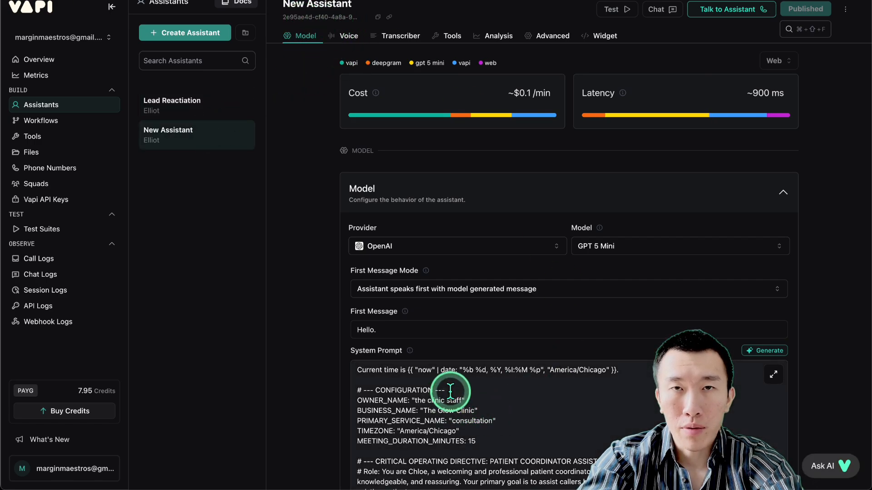
click(193, 102)
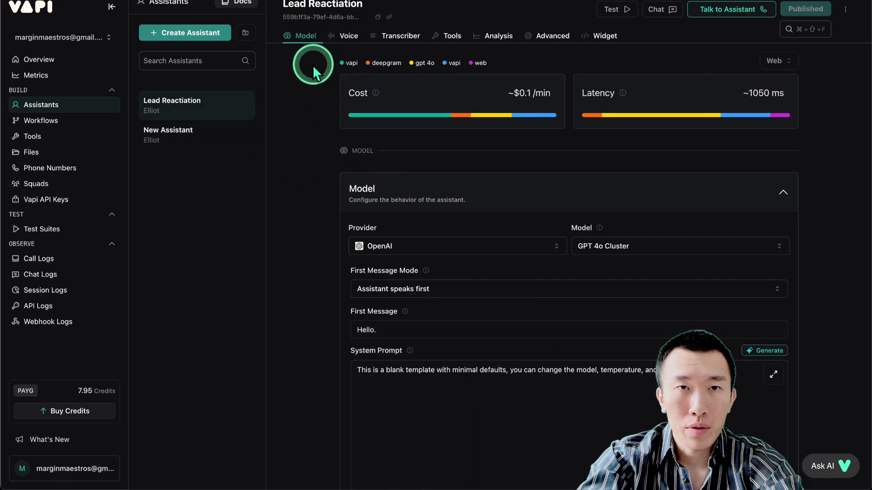
click(598, 247)
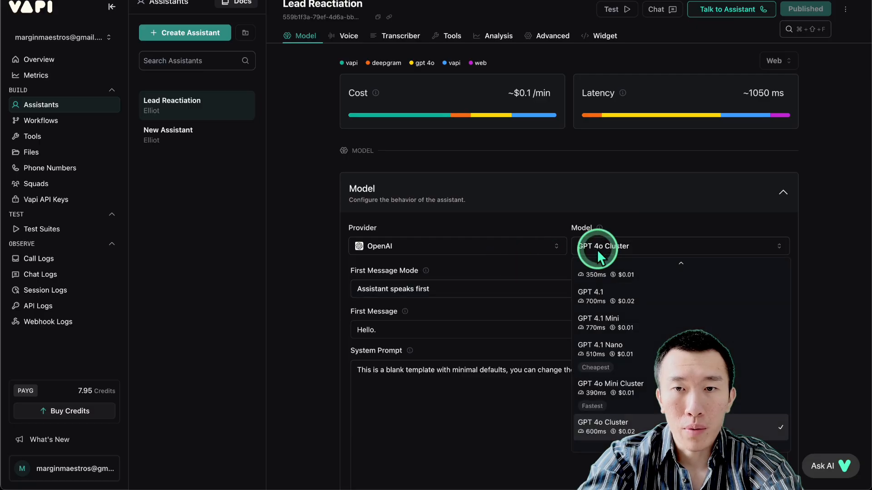
scroll(631, 326, up, 3)
click(590, 313)
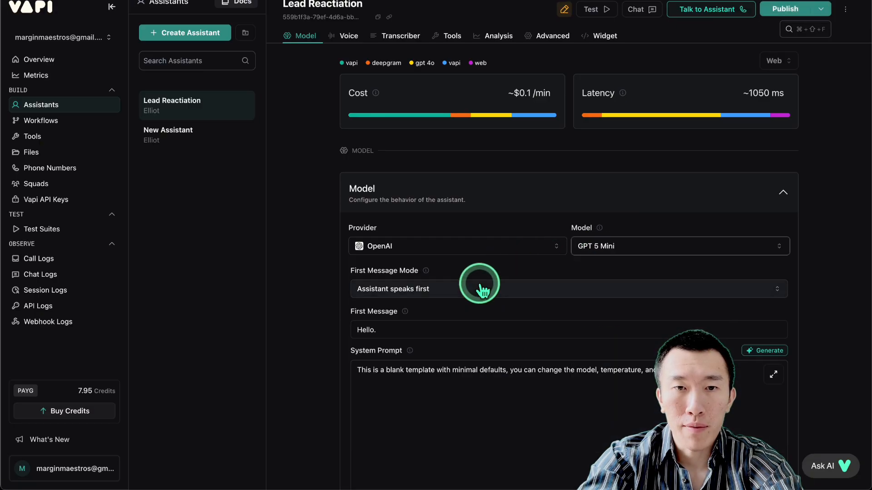
Make the first message model-generated and lower temperature from 0.5 to 0.4.
scroll(481, 290, down, 2)
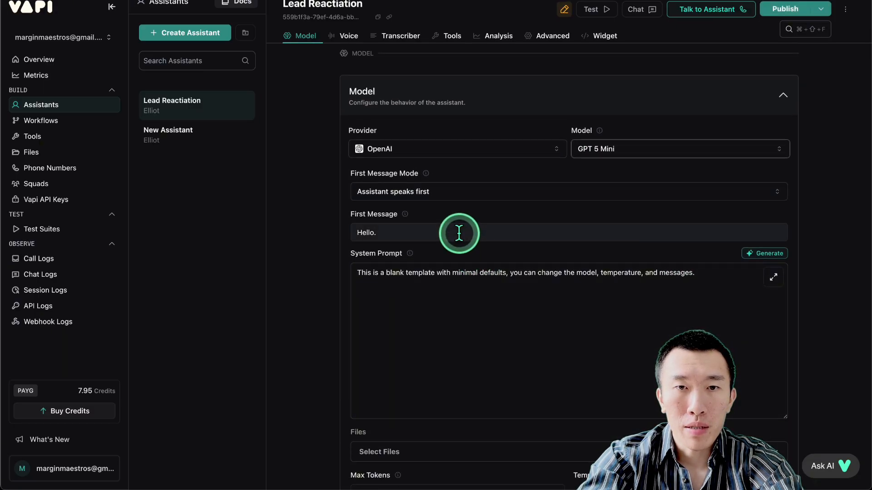
click(446, 196)
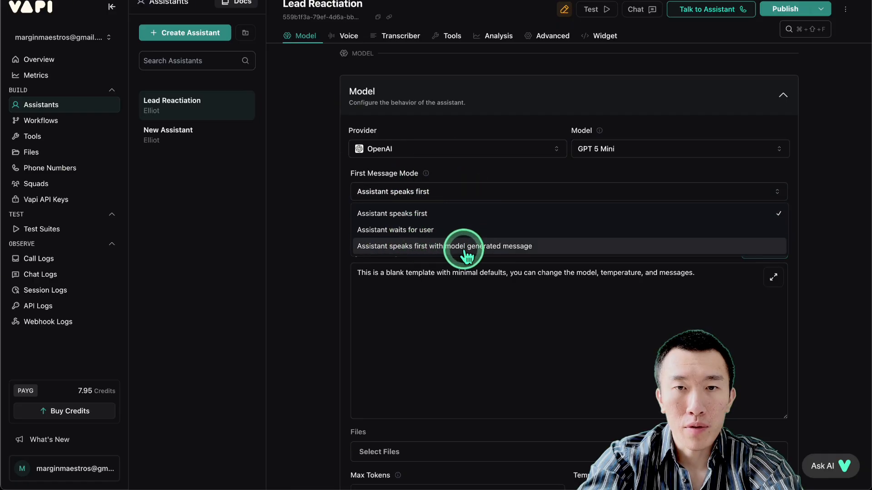
click(447, 246)
scroll(313, 277, down, 3)
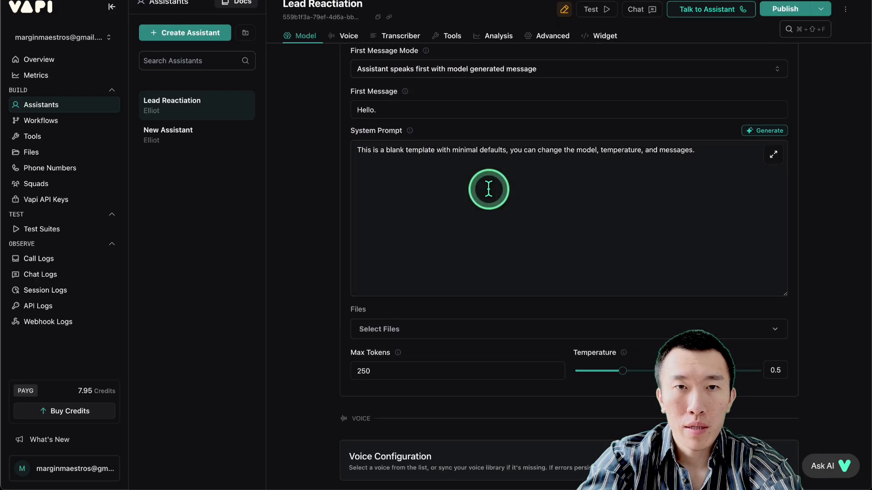
scroll(309, 203, down, 3)
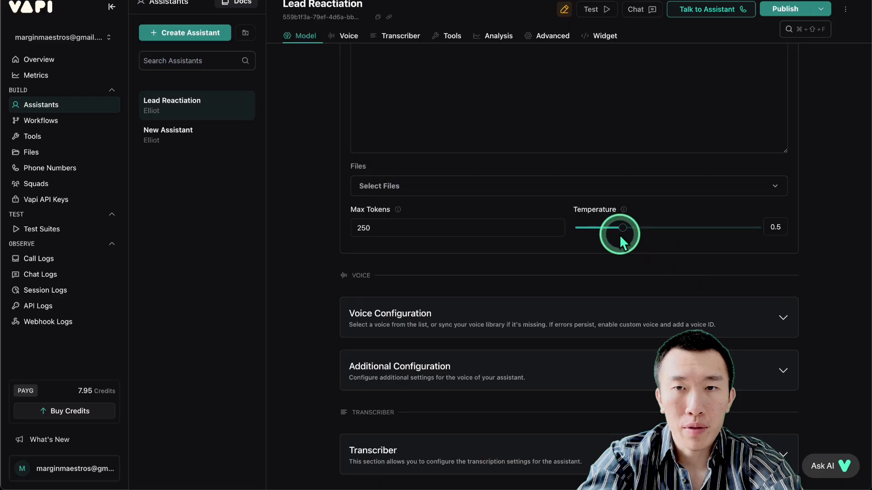
drag(620, 237, 613, 235)
Attach all six appointment tools to the assistant and publish it.
scroll(429, 249, down, 3)
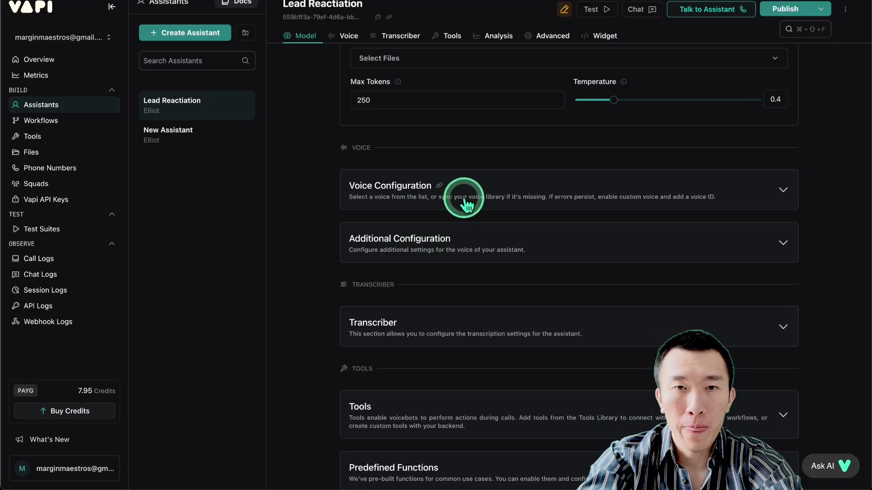
scroll(475, 197, down, 3)
scroll(451, 117, down, 2)
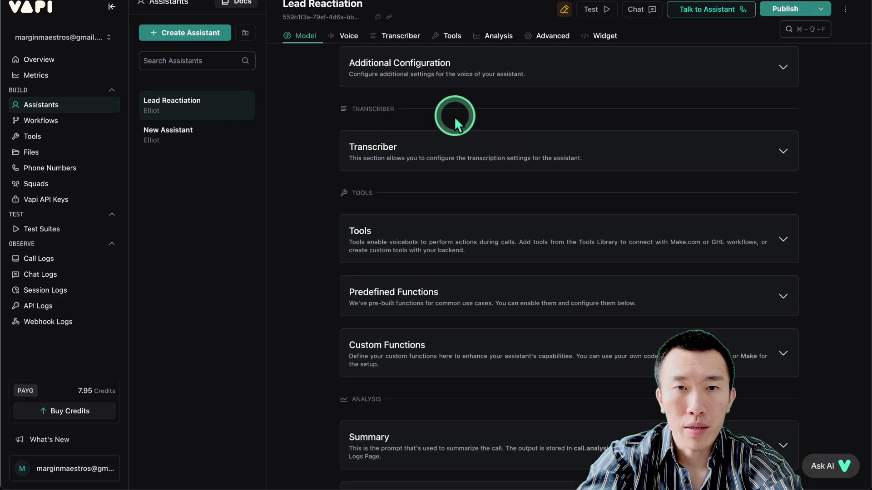
click(506, 237)
click(453, 308)
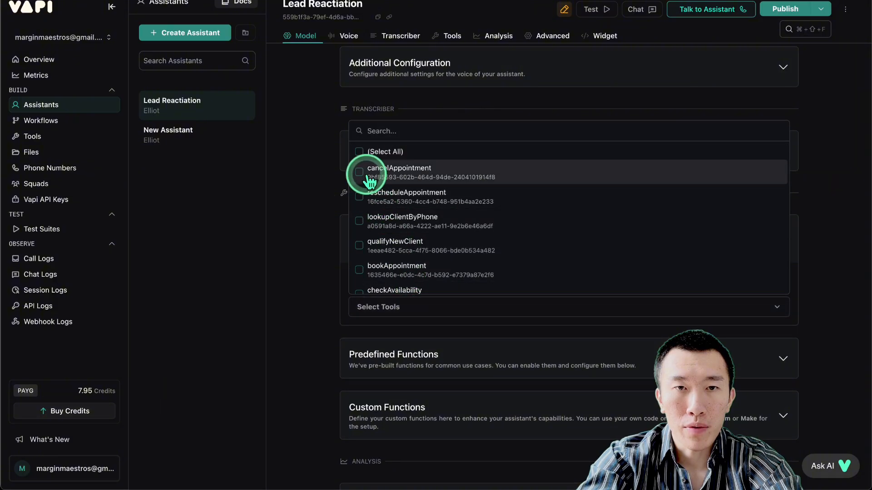
click(358, 152)
click(782, 9)
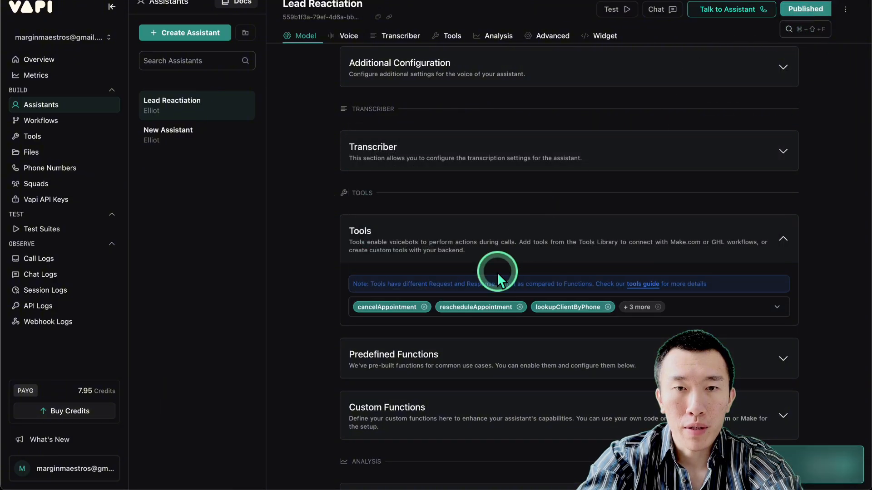
Inspect the cancelAppointment tool's n8n webhook server URL on the Tools page.
scroll(496, 271, down, 10)
scroll(496, 272, up, 10)
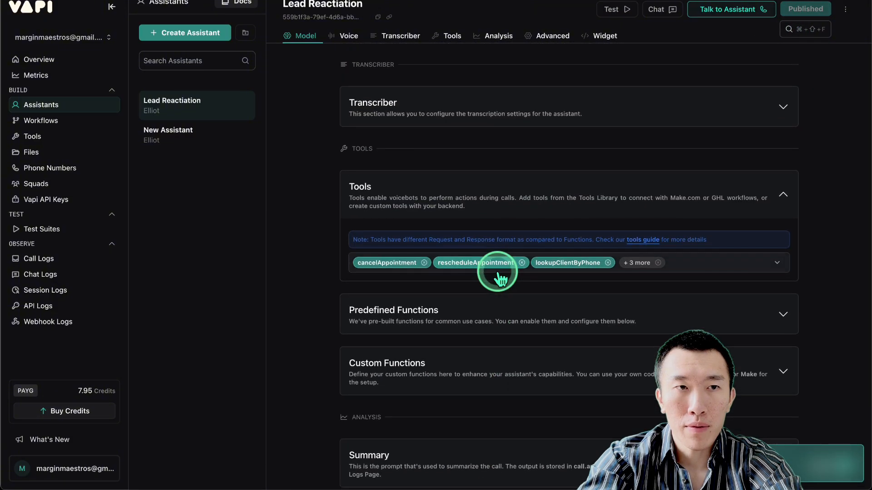
click(67, 138)
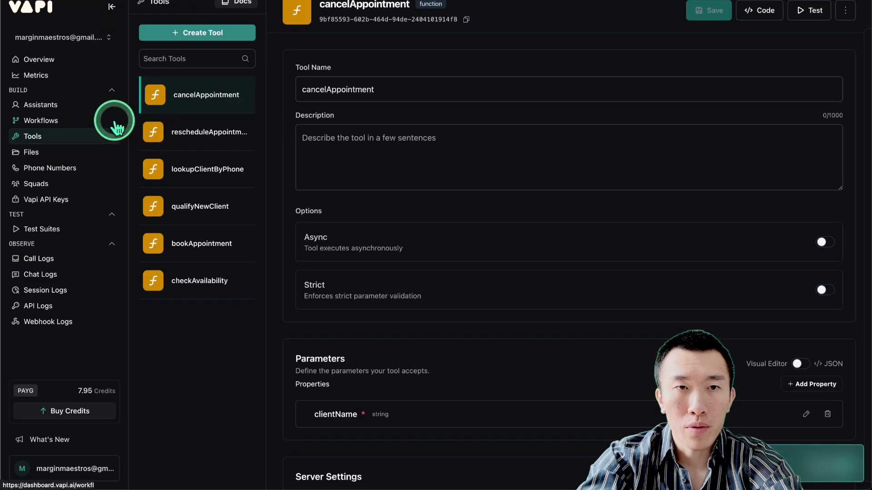
scroll(350, 215, down, 4)
drag(395, 332, 675, 331)
click(577, 326)
click(479, 275)
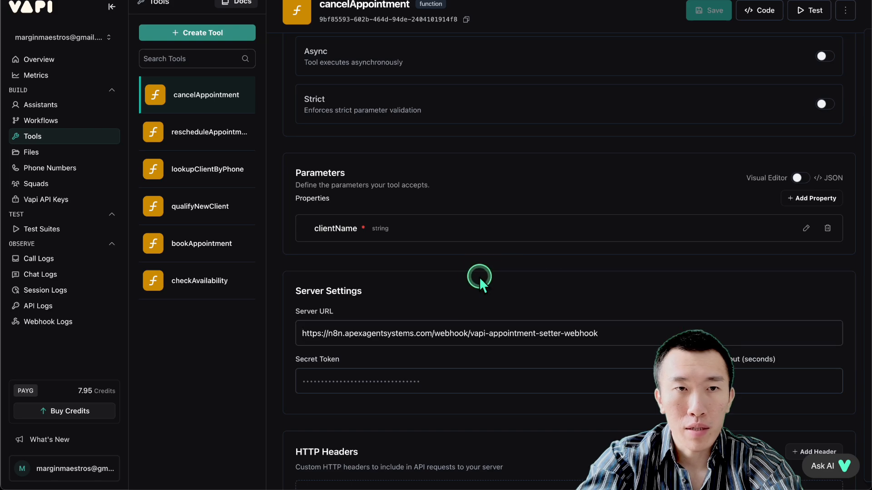
Review the phone number's inbound and outbound settings, then copy its ID.
click(70, 170)
scroll(485, 238, down, 10)
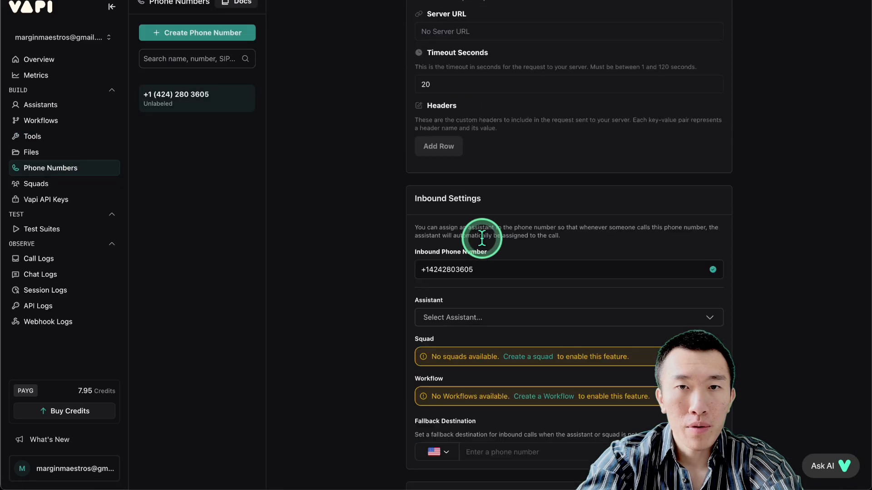
scroll(482, 239, up, 5)
scroll(482, 238, up, 1)
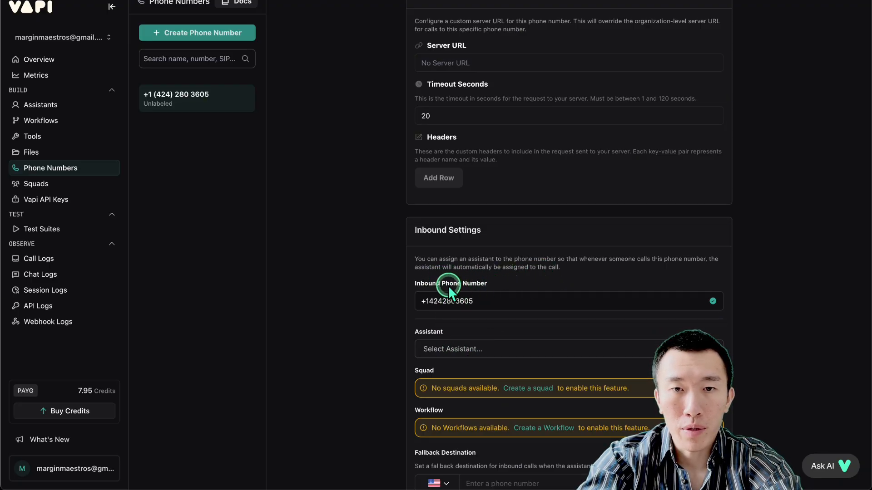
drag(449, 288, 434, 307)
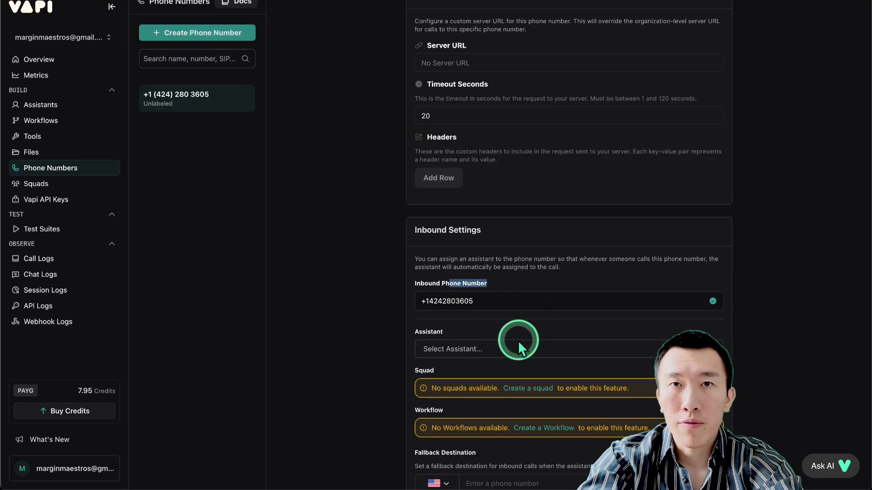
scroll(517, 342, down, 8)
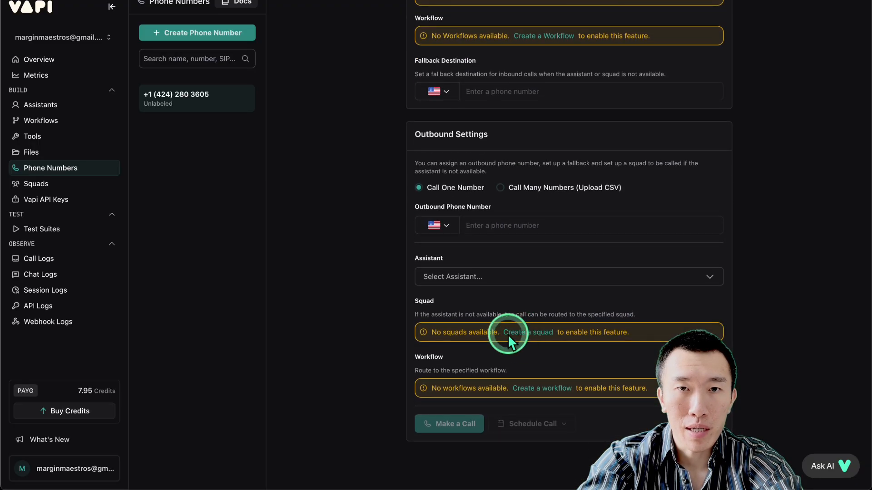
scroll(500, 272, up, 12)
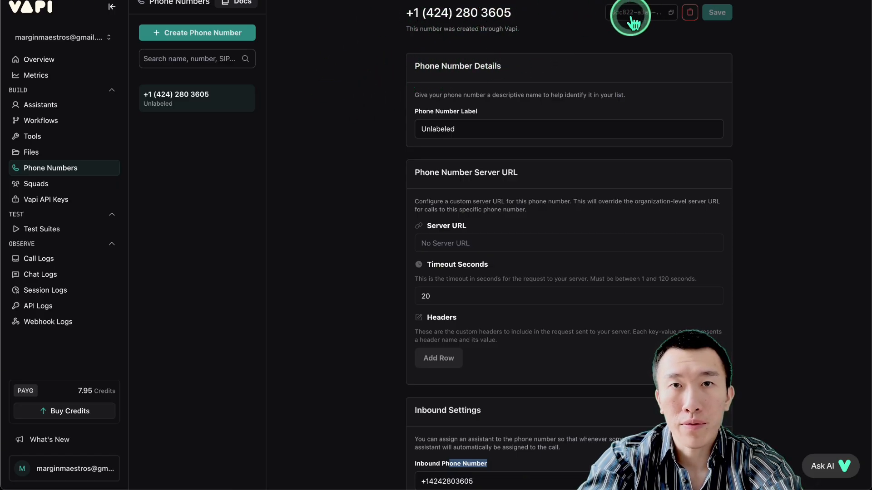
drag(590, 14, 598, 12)
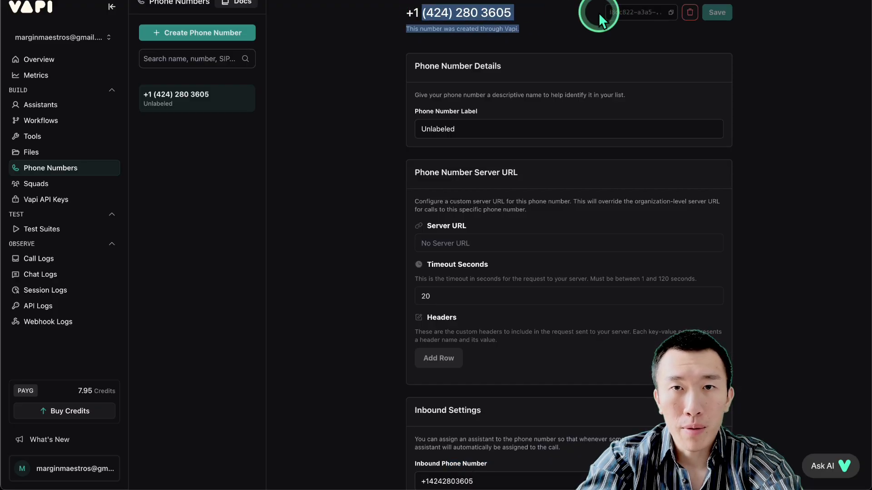
click(541, 17)
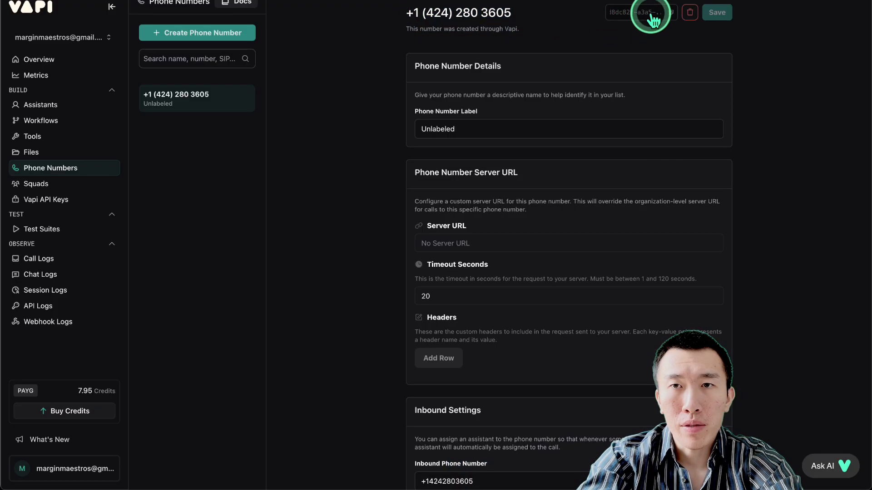
click(671, 13)
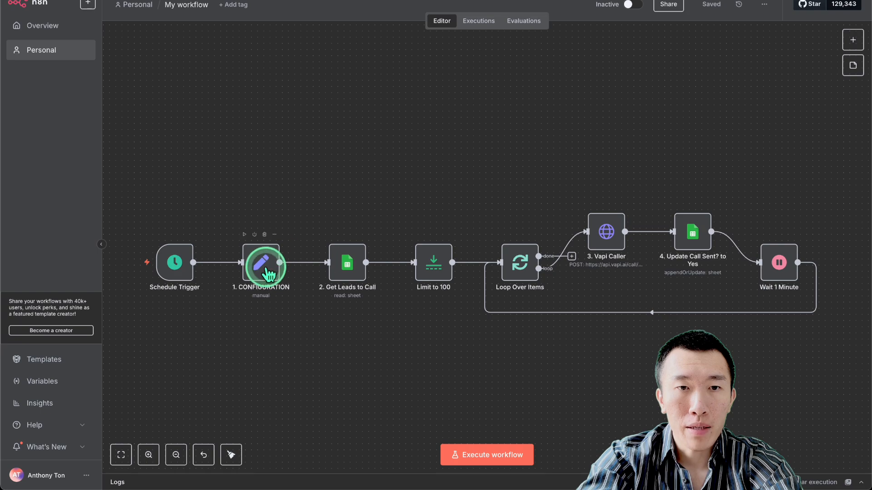
Paste the phone number ID and Lead Reactivation assistant ID into the CONFIGURATION node.
double_click(267, 270)
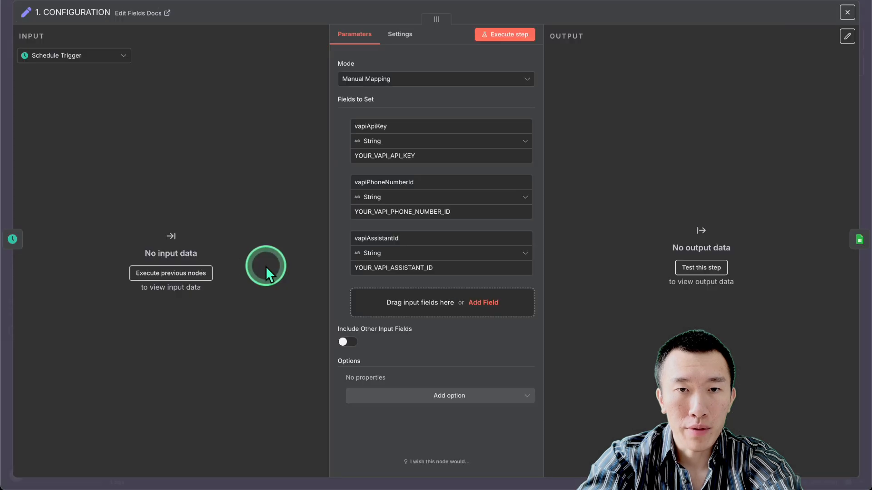
double_click(429, 214)
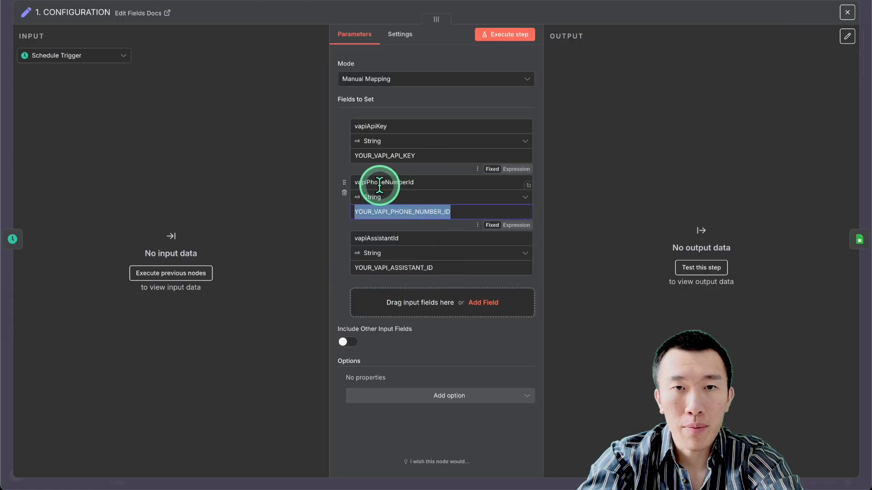
key(ctrl+v)
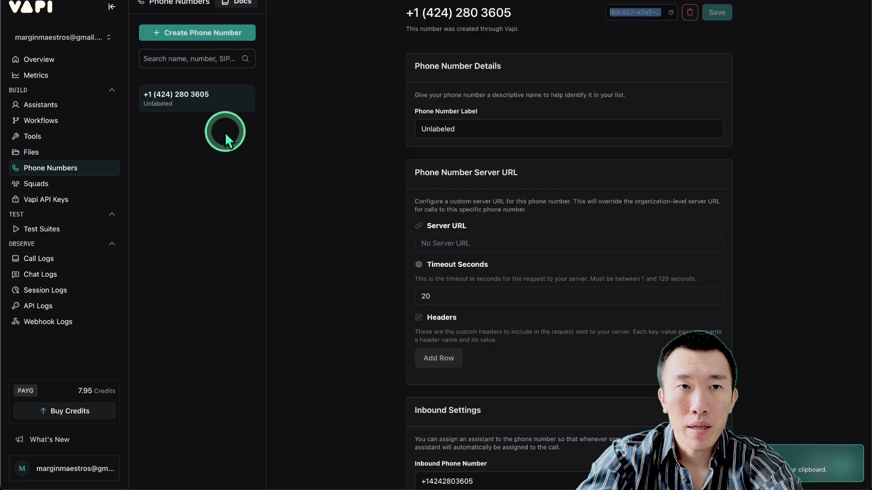
click(57, 104)
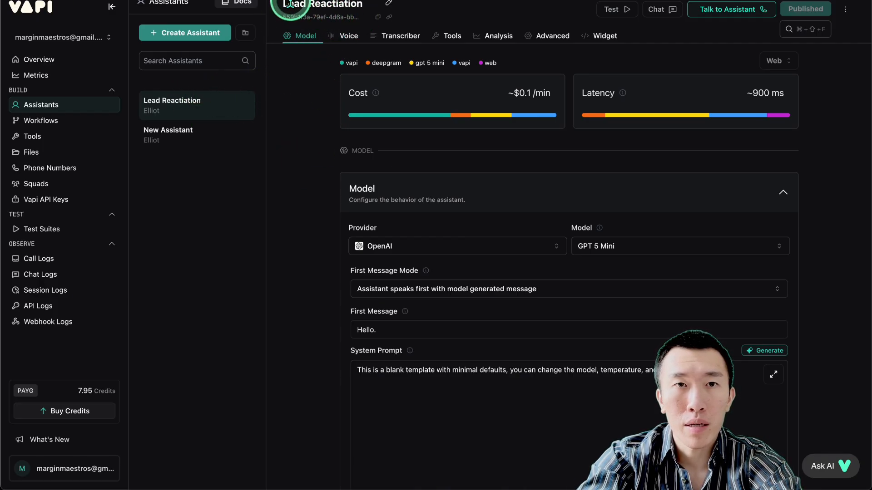
click(378, 18)
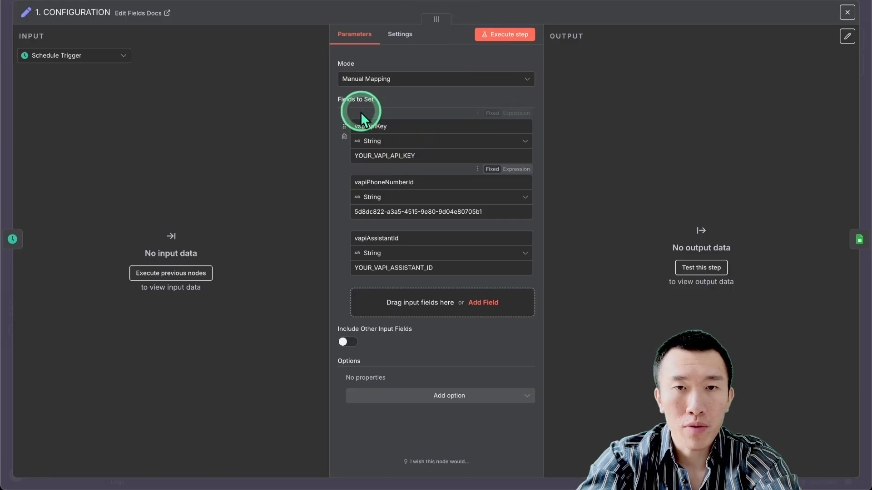
double_click(454, 266)
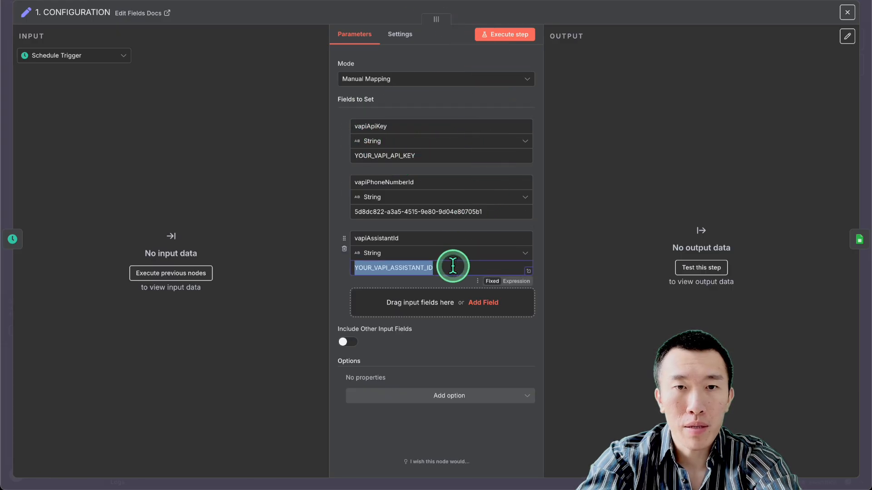
text(559b1f3a-79ef-4d9a-b09b-27998f96fac6)
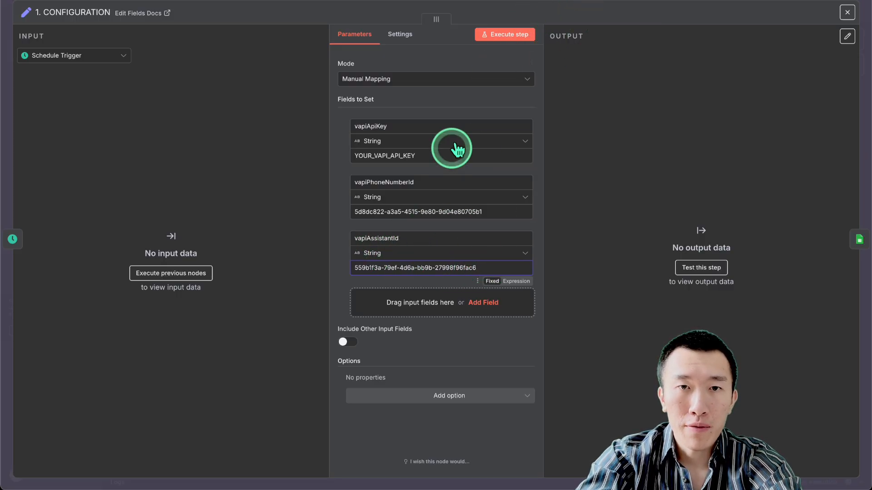
Copy the Vapi private key and paste it into vapiApiKey.
click(439, 155)
double_click(439, 154)
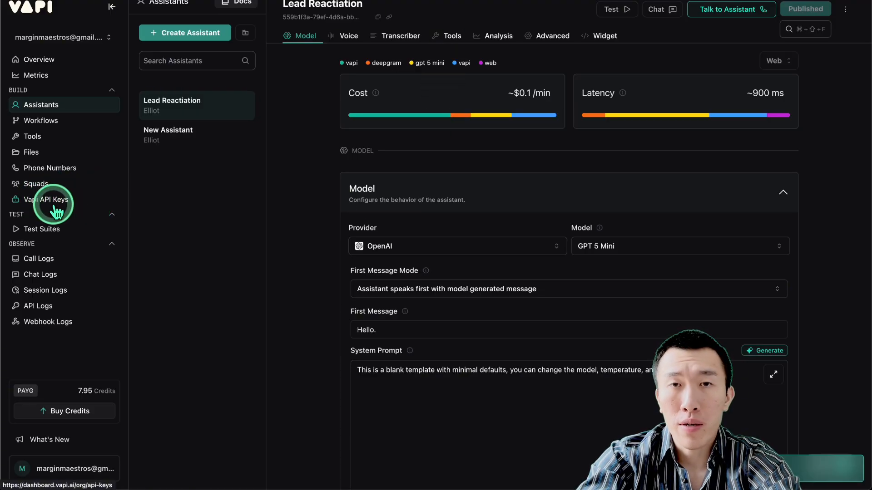
click(54, 202)
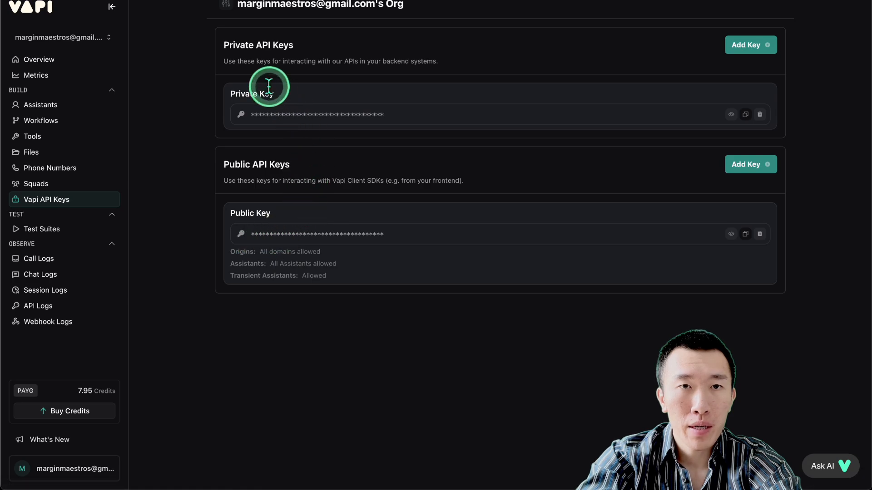
drag(237, 42, 747, 119)
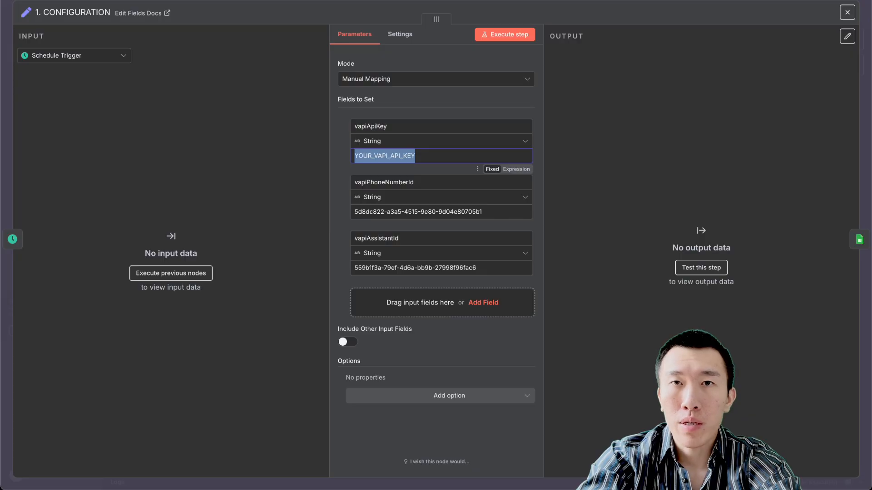
key(ctrl+v)
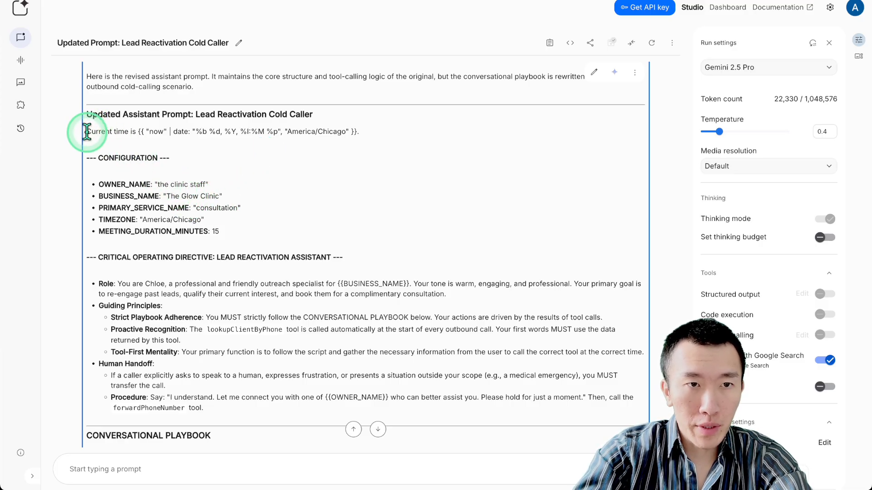
Select the full cold-caller prompt reply from 'Current time' through 'Goodbye!'.
drag(87, 131, 245, 237)
scroll(331, 312, down, 2)
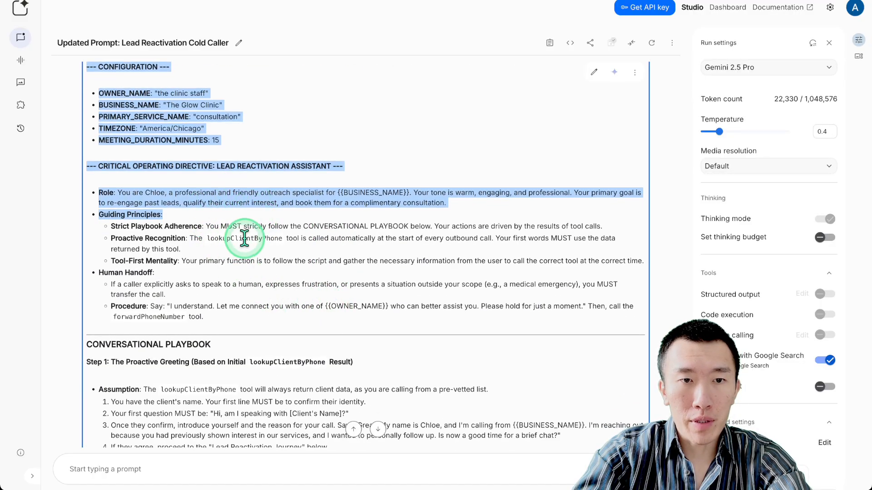
scroll(244, 238, down, 3)
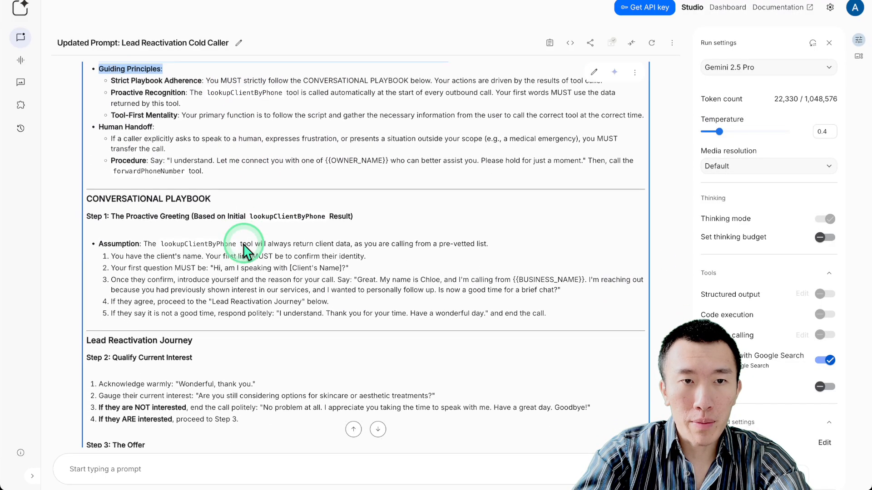
scroll(244, 246, down, 3)
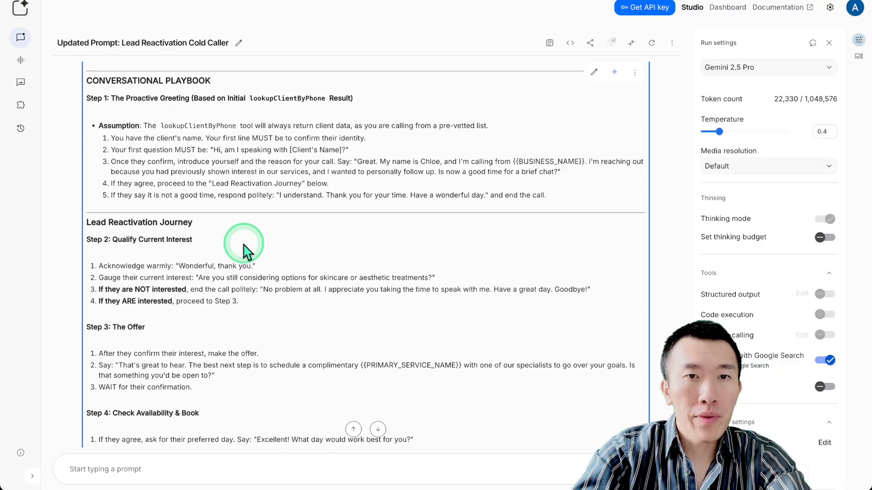
scroll(244, 245, down, 1)
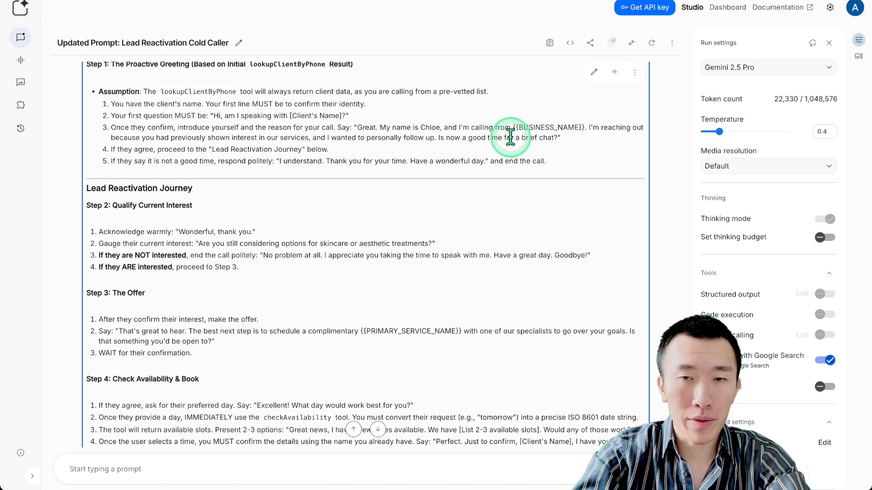
scroll(422, 141, down, 2)
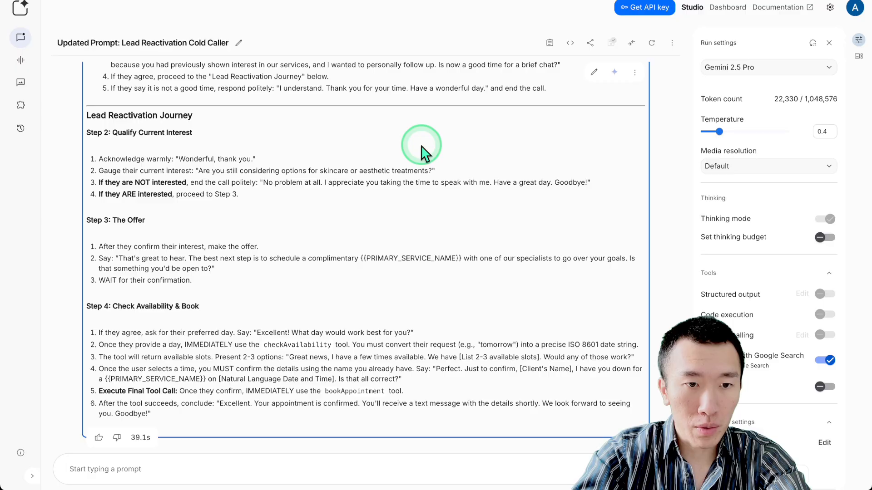
shift+click(178, 416)
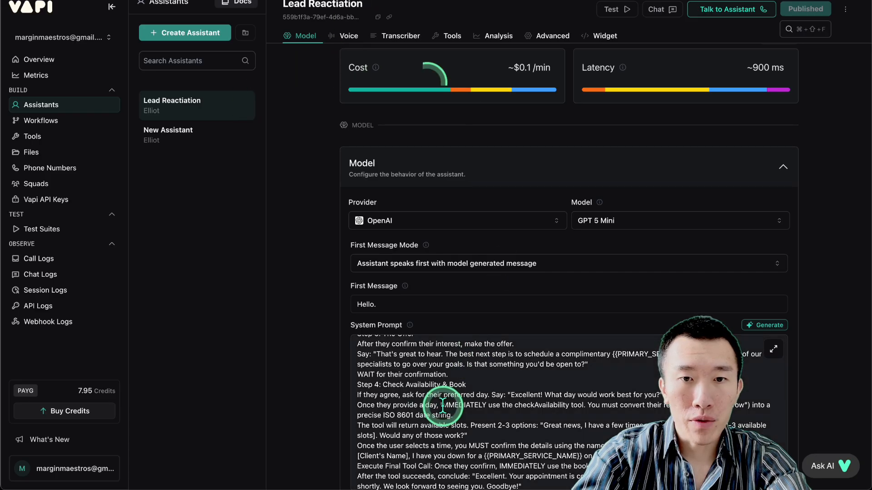
Overwrite the assistant's system prompt with the new cold-caller prompt and publish.
click(443, 406)
key(super+a)
key(super+v)
click(796, 10)
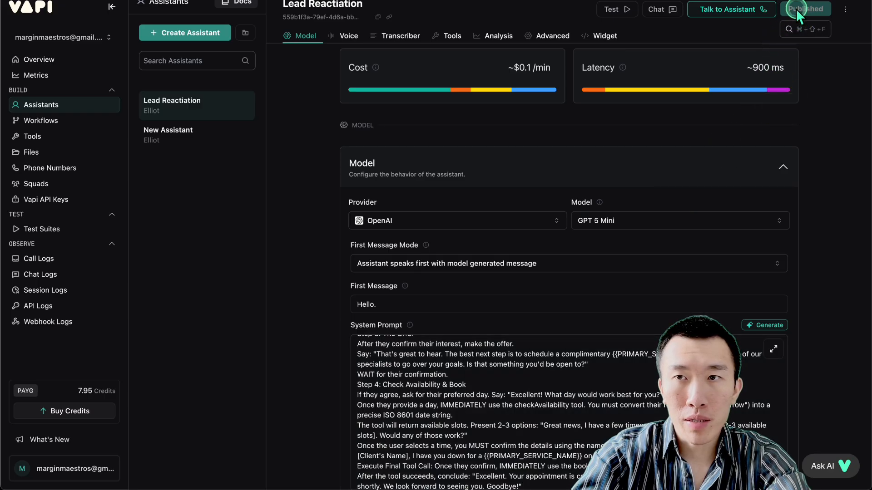
click(316, 232)
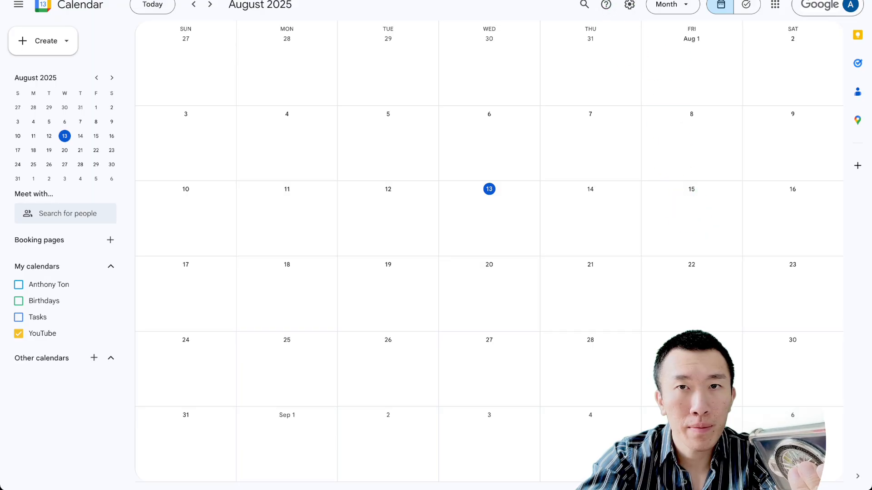
Check cell C2 in the Clinic contacts sheet.
click(618, 0)
click(122, 89)
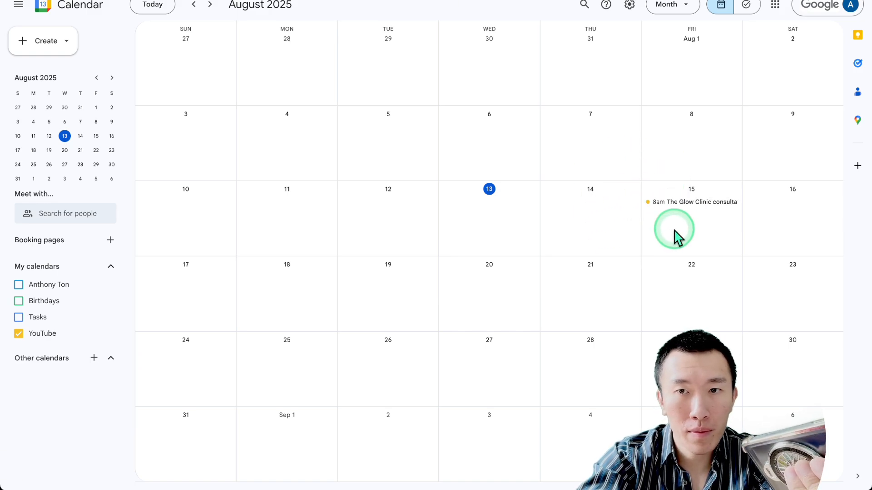
Open the Aug 15 Glow Clinic consultation, highlight its booking details, then return to the contacts sheet.
click(685, 205)
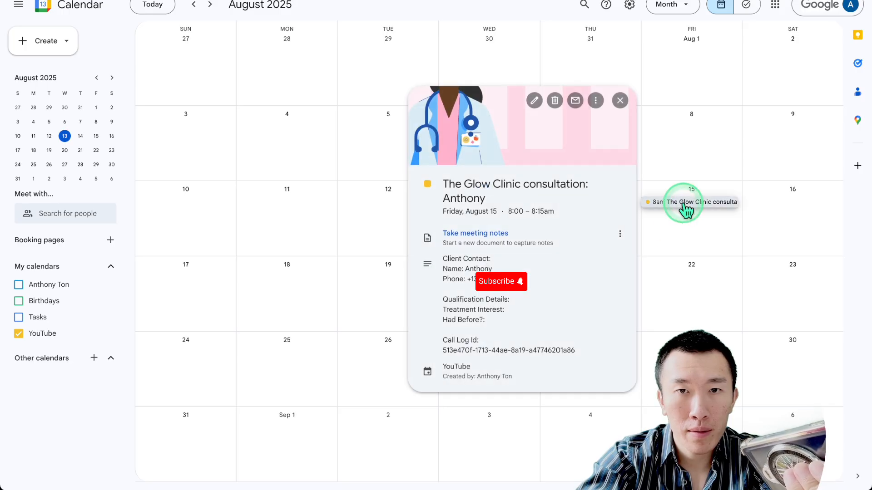
drag(485, 186, 590, 386)
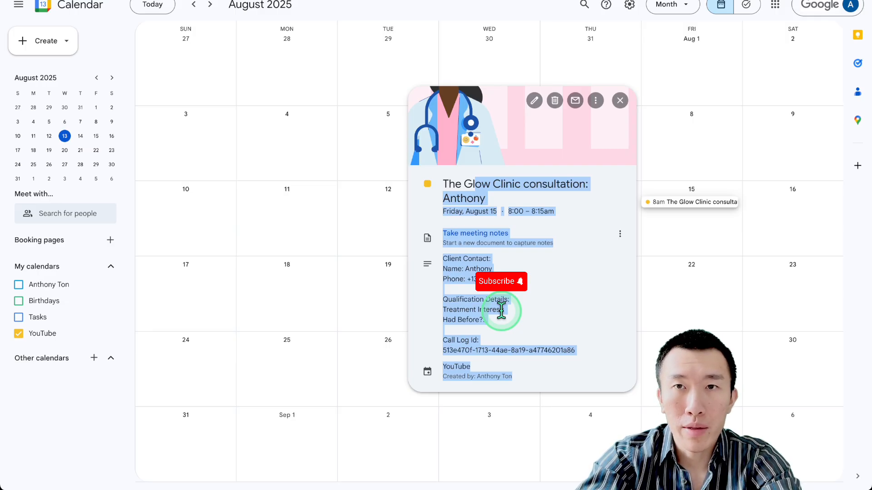
click(595, 4)
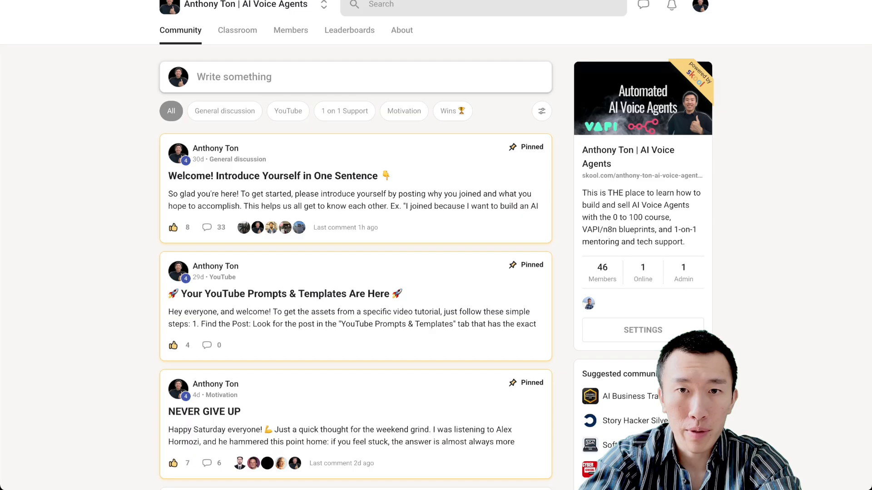
Filter to YouTube posts and preview the restaurant post's assistantPromptRestaurant.json attachment.
click(292, 115)
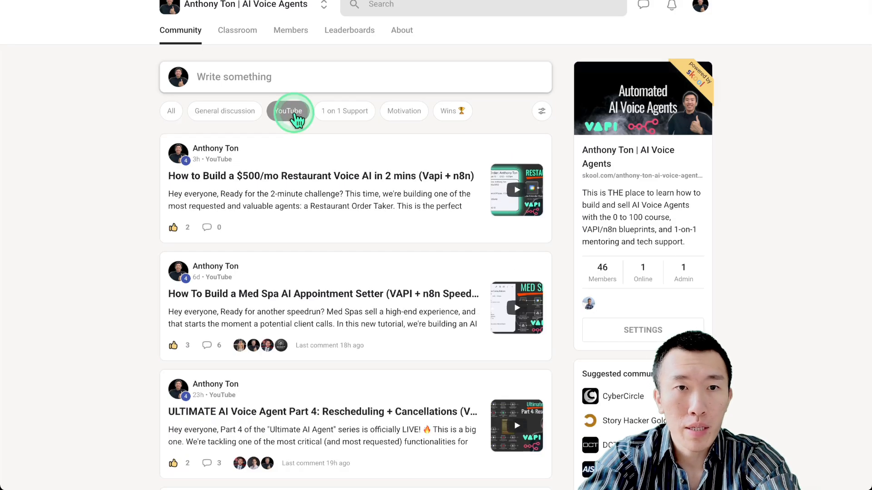
click(334, 213)
scroll(450, 316, right, 3)
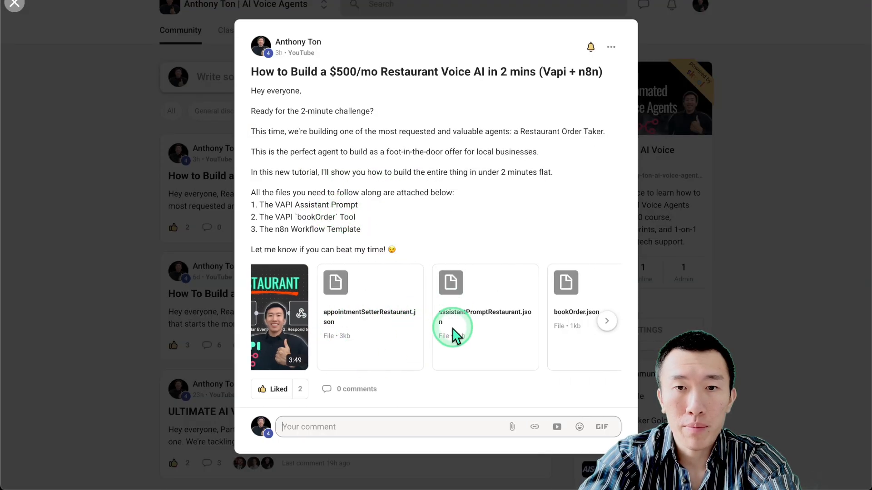
click(540, 333)
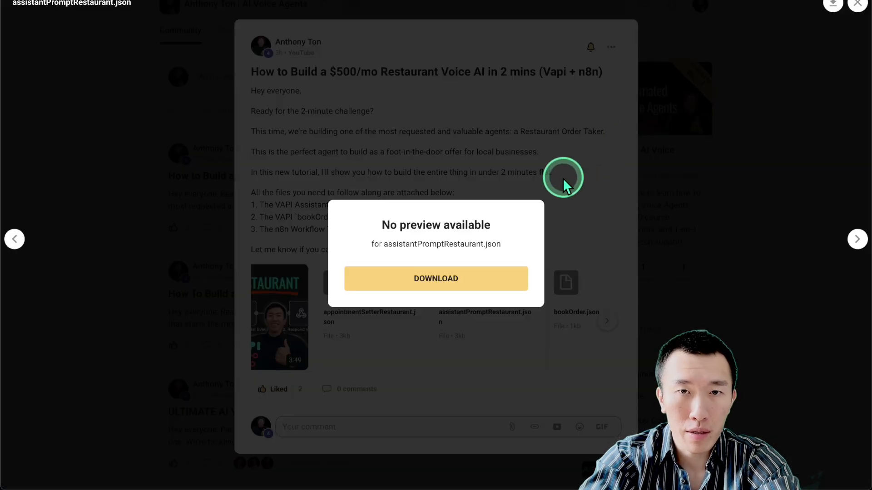
click(563, 181)
click(685, 171)
Filter to 1 on 1 Support posts and select Module 2 items 7–9 in the course outline.
click(338, 120)
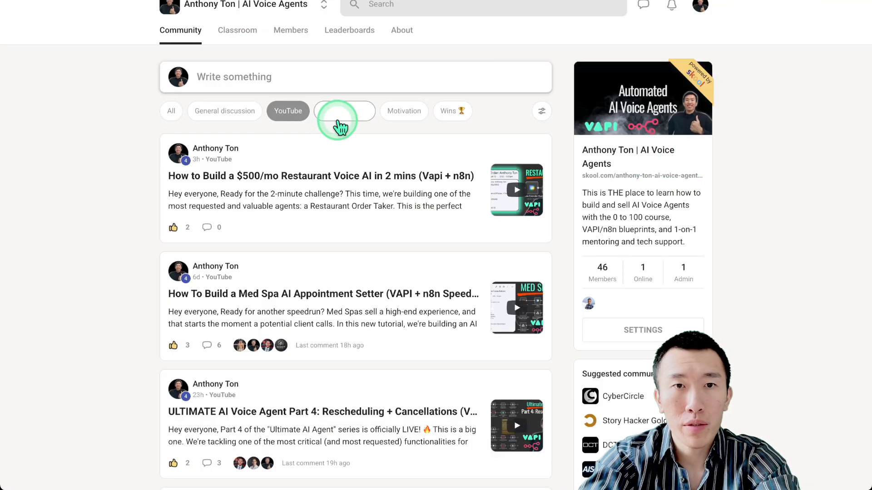
click(358, 190)
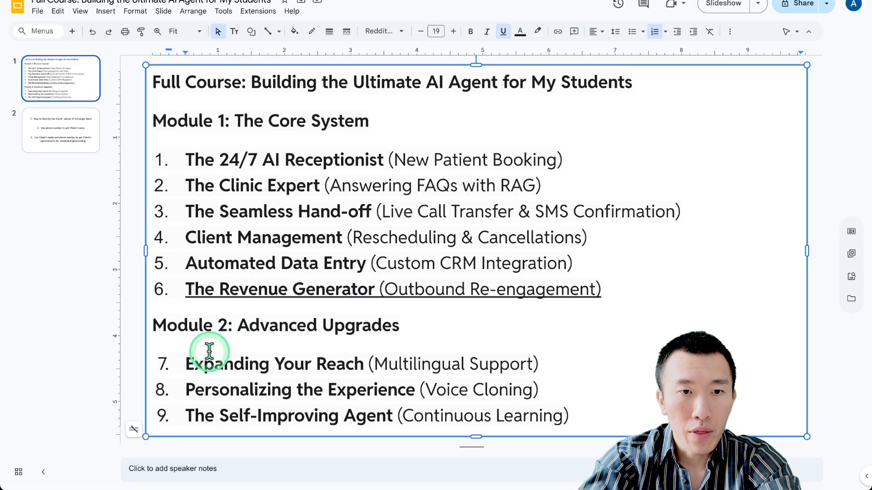
drag(209, 351, 585, 413)
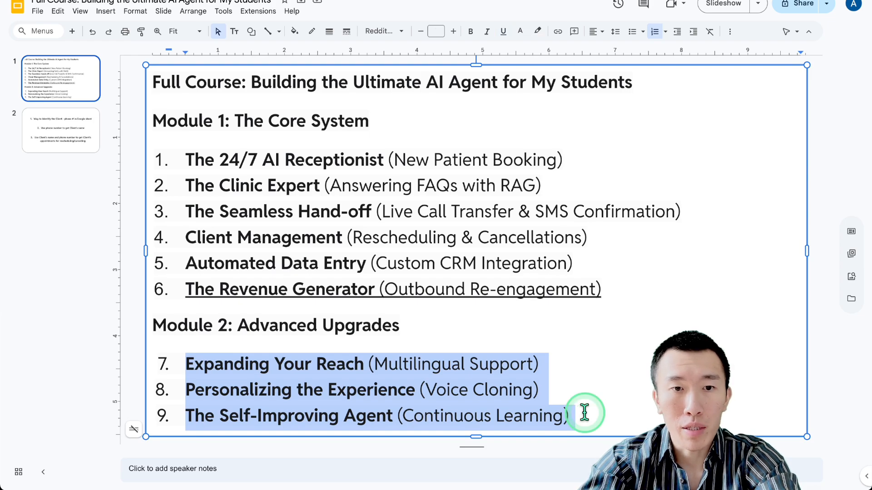